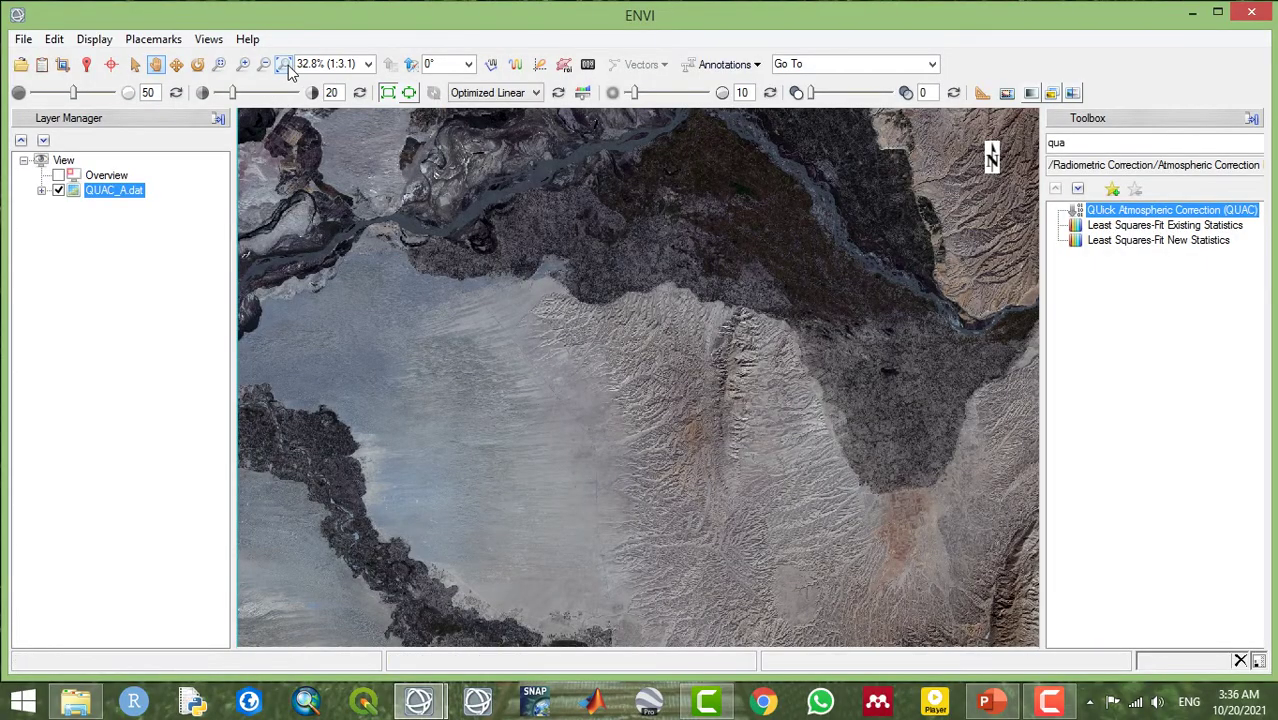
- Examine the full extent of the QUAC_A.dat image and its river valley and terrain in closer detail
click(285, 64)
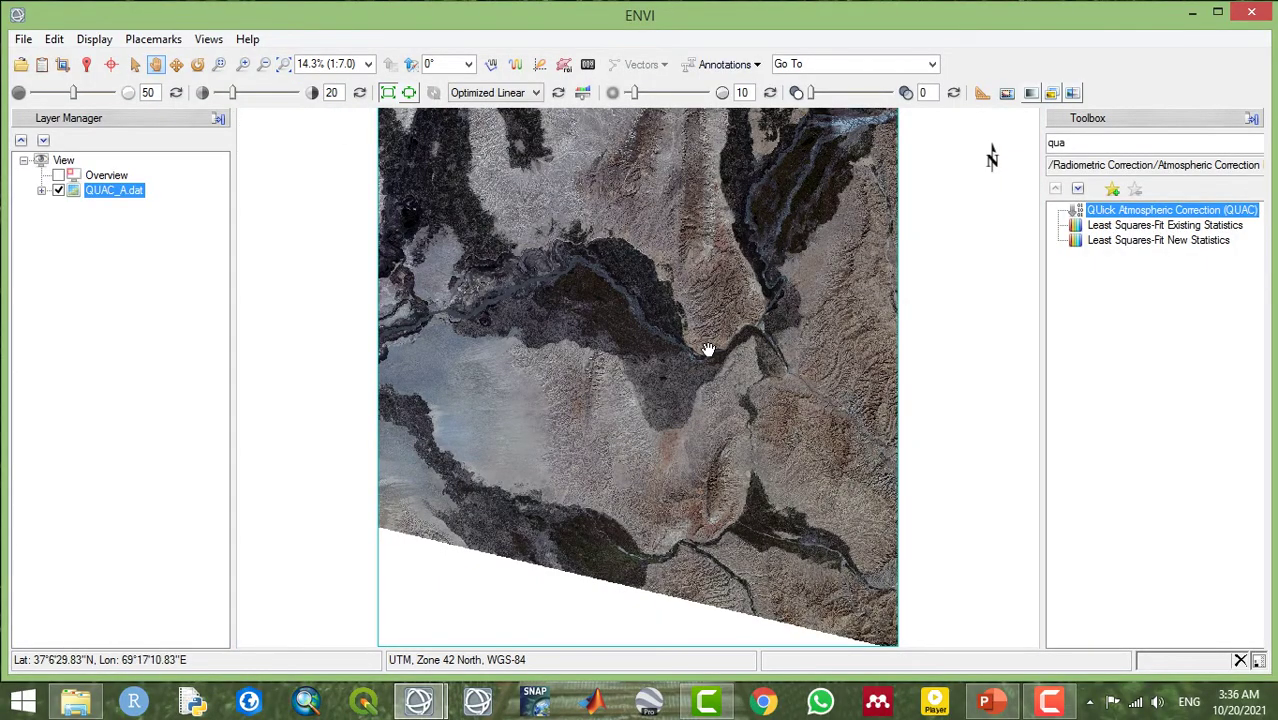
drag(585, 265, 628, 365)
scroll(735, 352, up, 2)
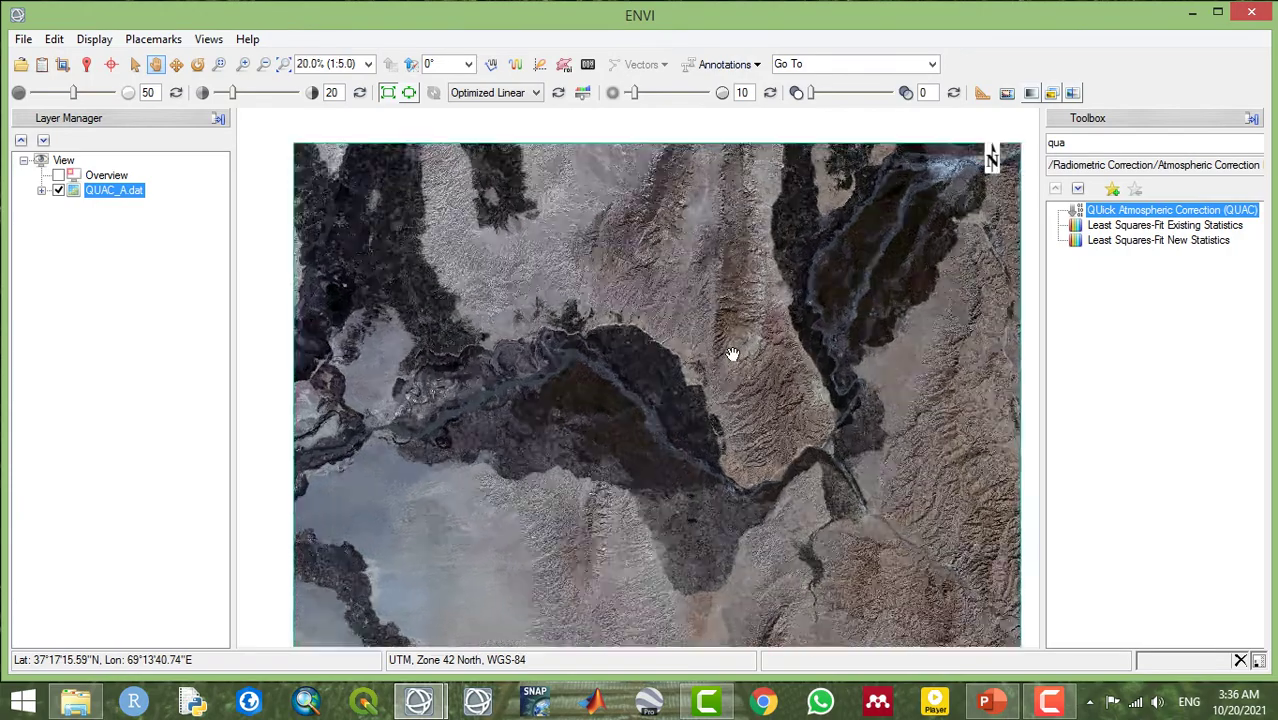
scroll(712, 411, down, 3)
scroll(712, 411, down, 1)
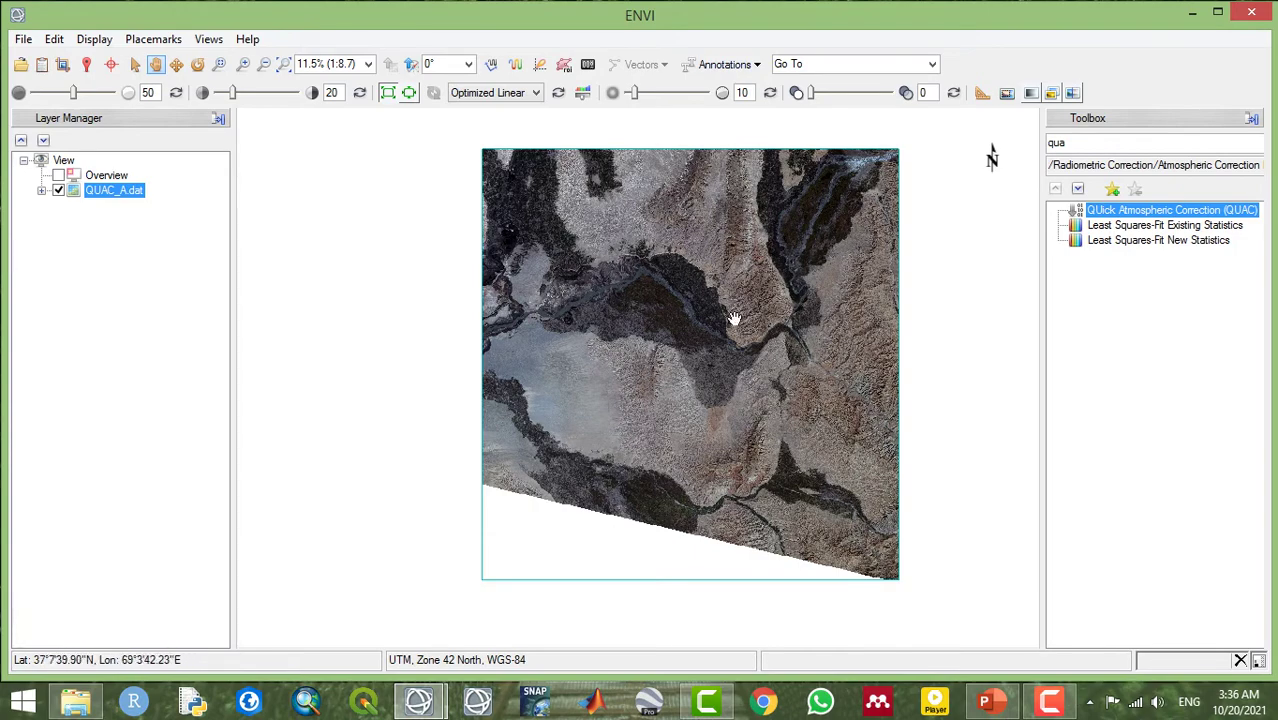
drag(727, 382, 708, 340)
scroll(711, 340, up, 3)
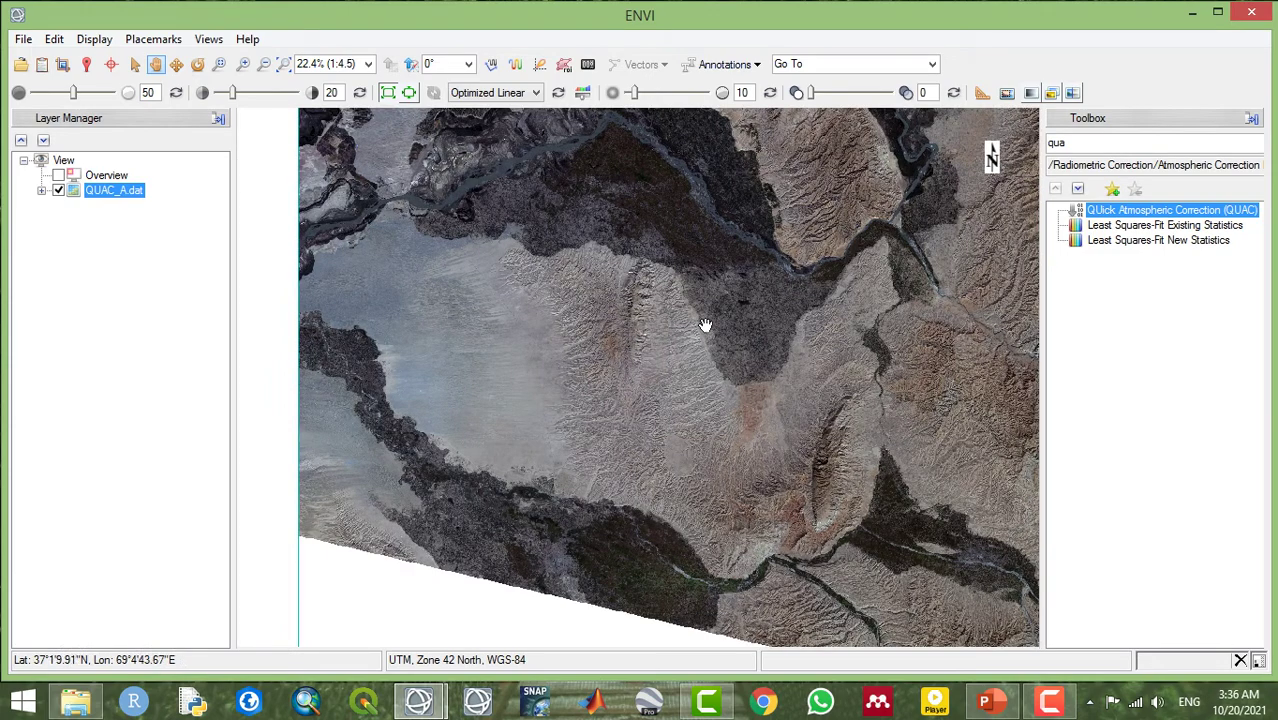
drag(675, 309, 715, 356)
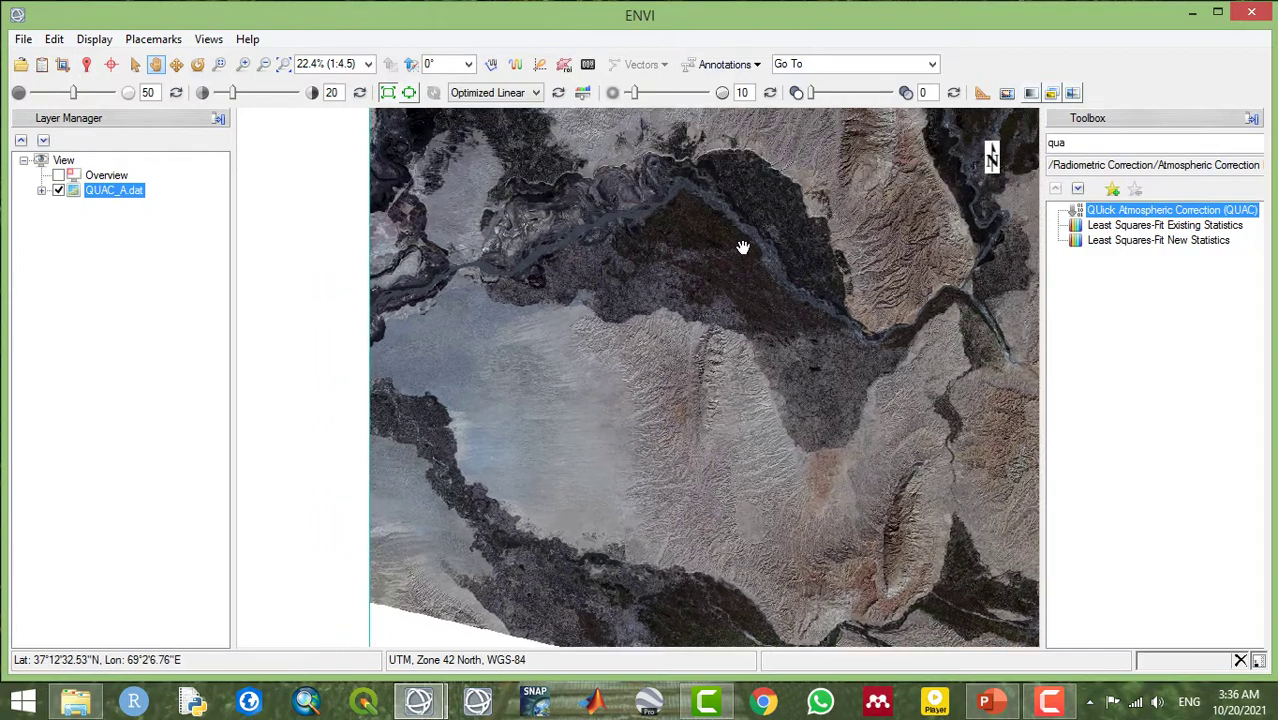
scroll(740, 246, up, 3)
scroll(645, 345, up, 1)
scroll(628, 354, up, 3)
drag(709, 335, 807, 244)
scroll(744, 443, down, 7)
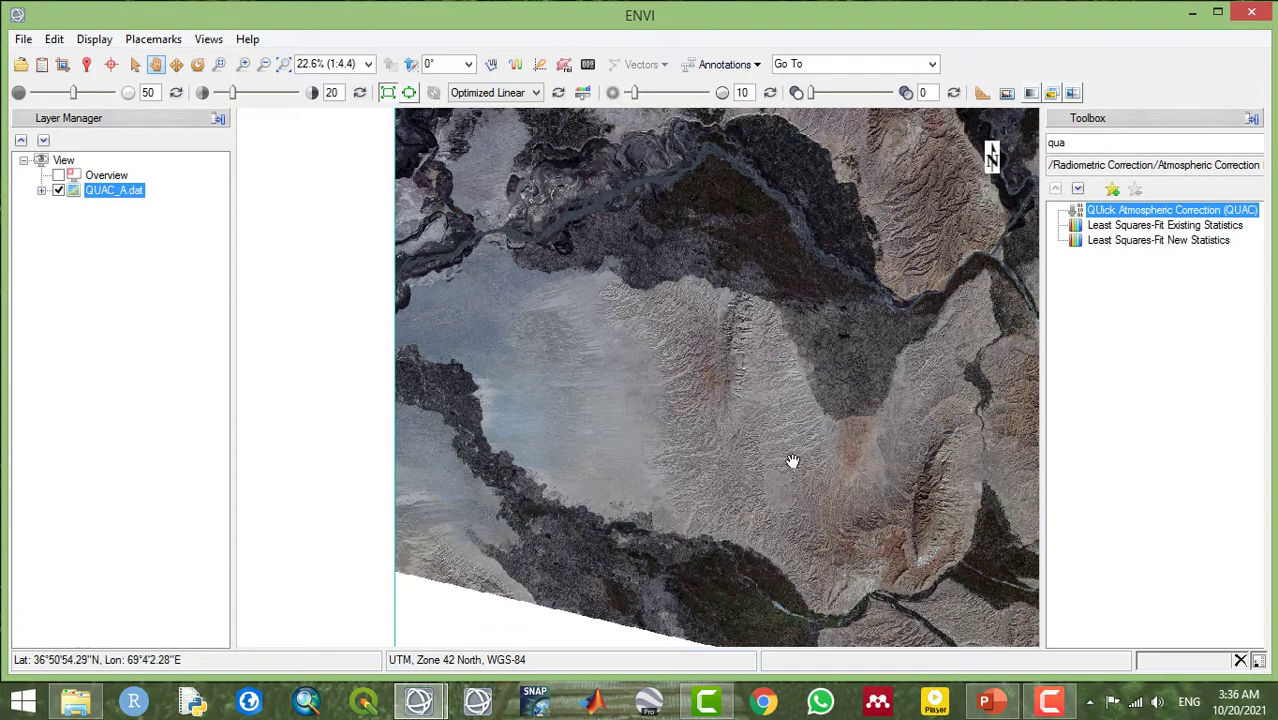
- Inspect the built-up area near the image's southern edge, and review the surrounding farmland, rivers and mountains
drag(767, 478, 864, 297)
scroll(713, 442, up, 4)
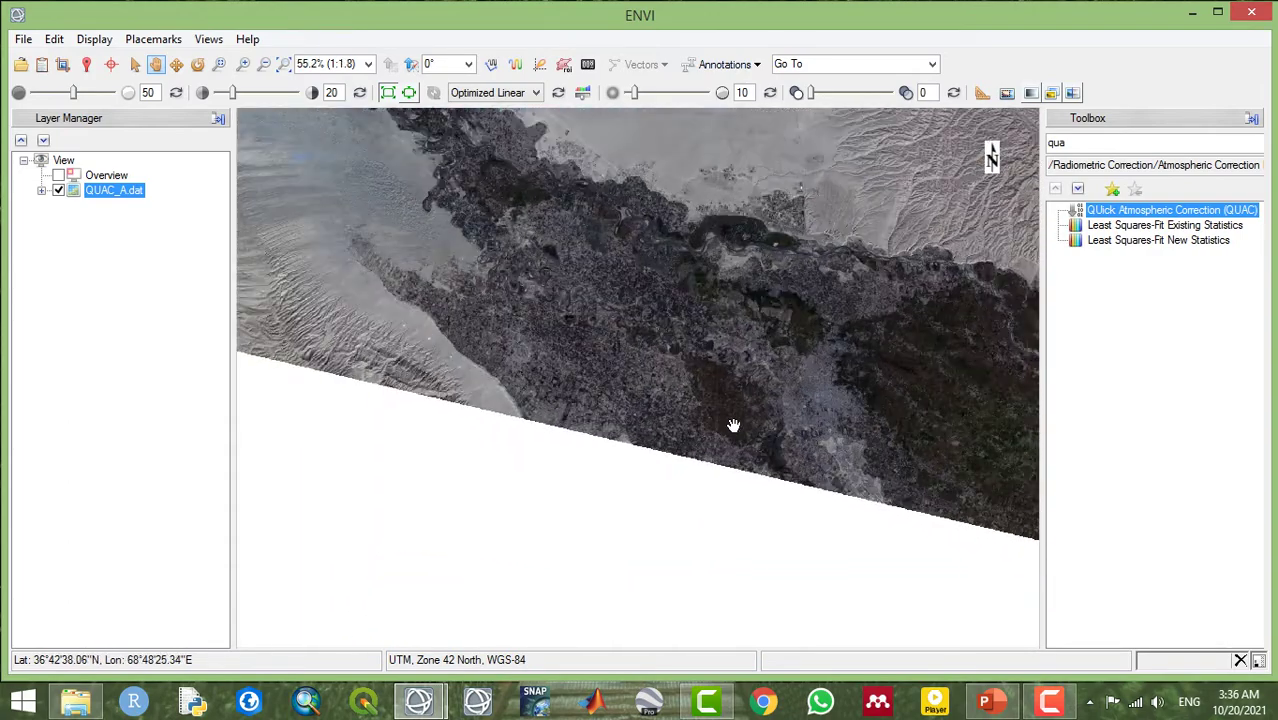
scroll(733, 426, up, 7)
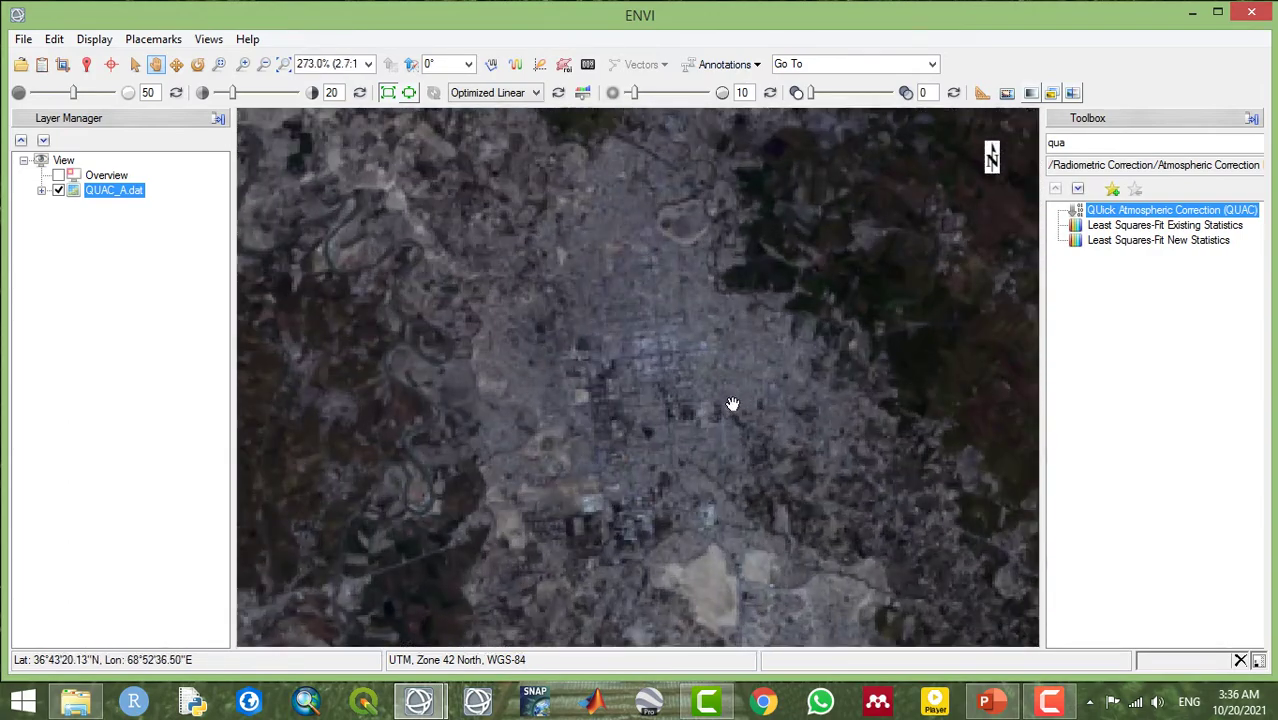
scroll(732, 404, down, 2)
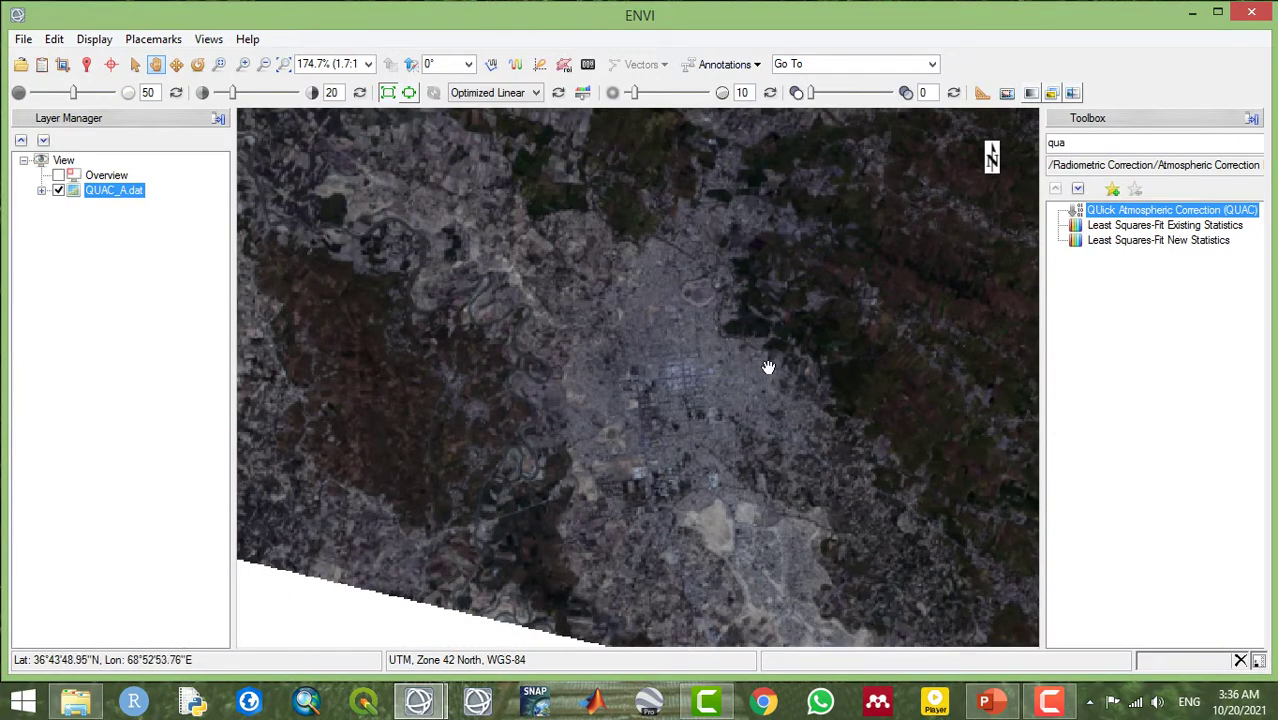
scroll(755, 363, down, 4)
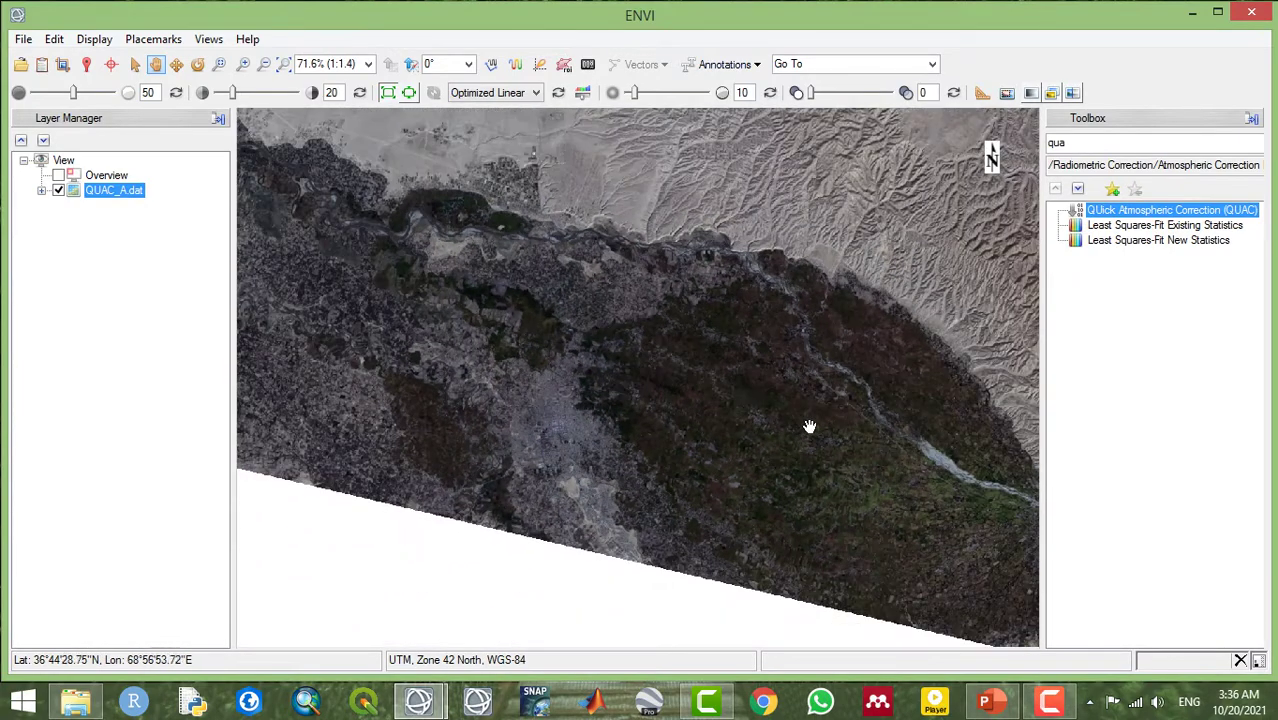
scroll(810, 427, down, 4)
drag(807, 428, 784, 446)
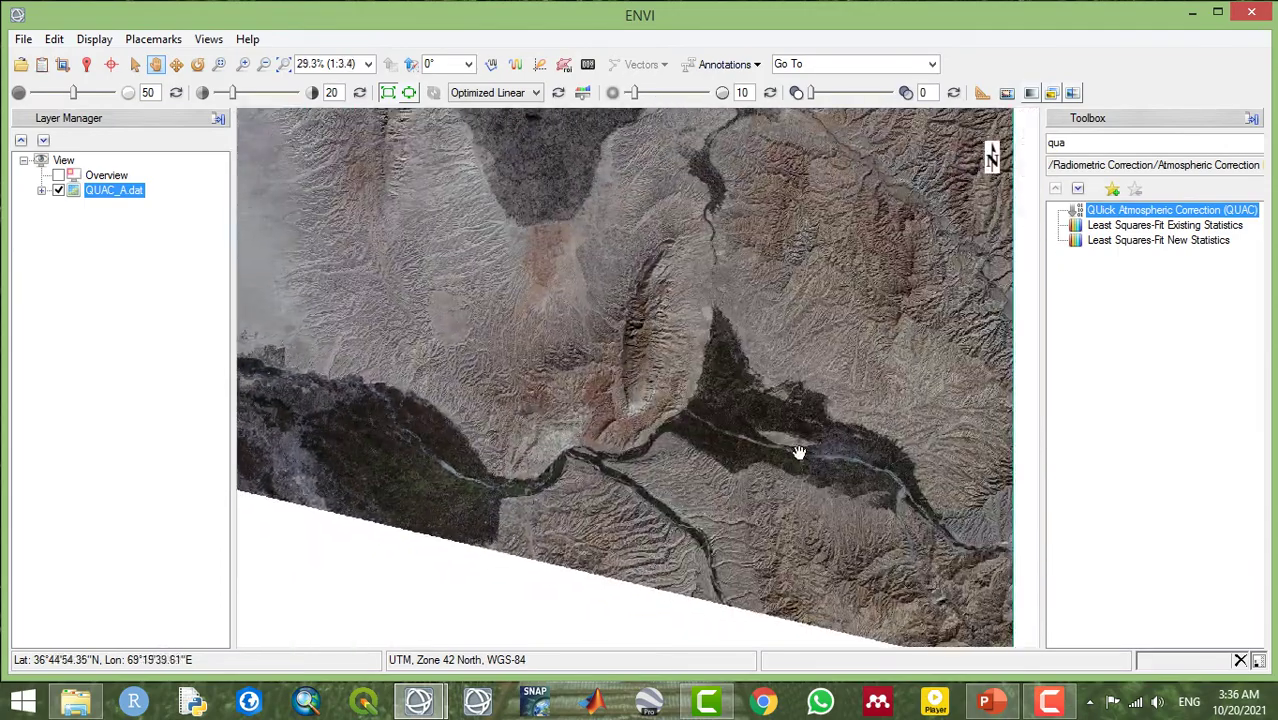
scroll(698, 452, up, 3)
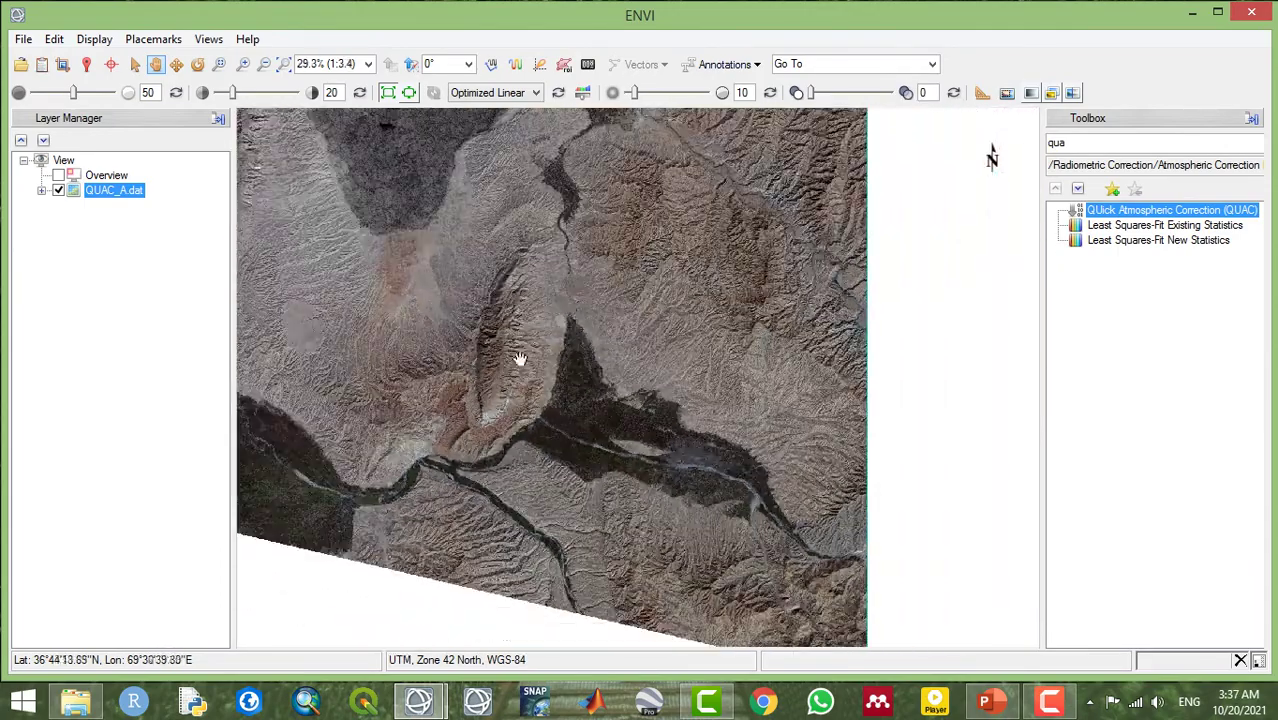
scroll(676, 542, up, 3)
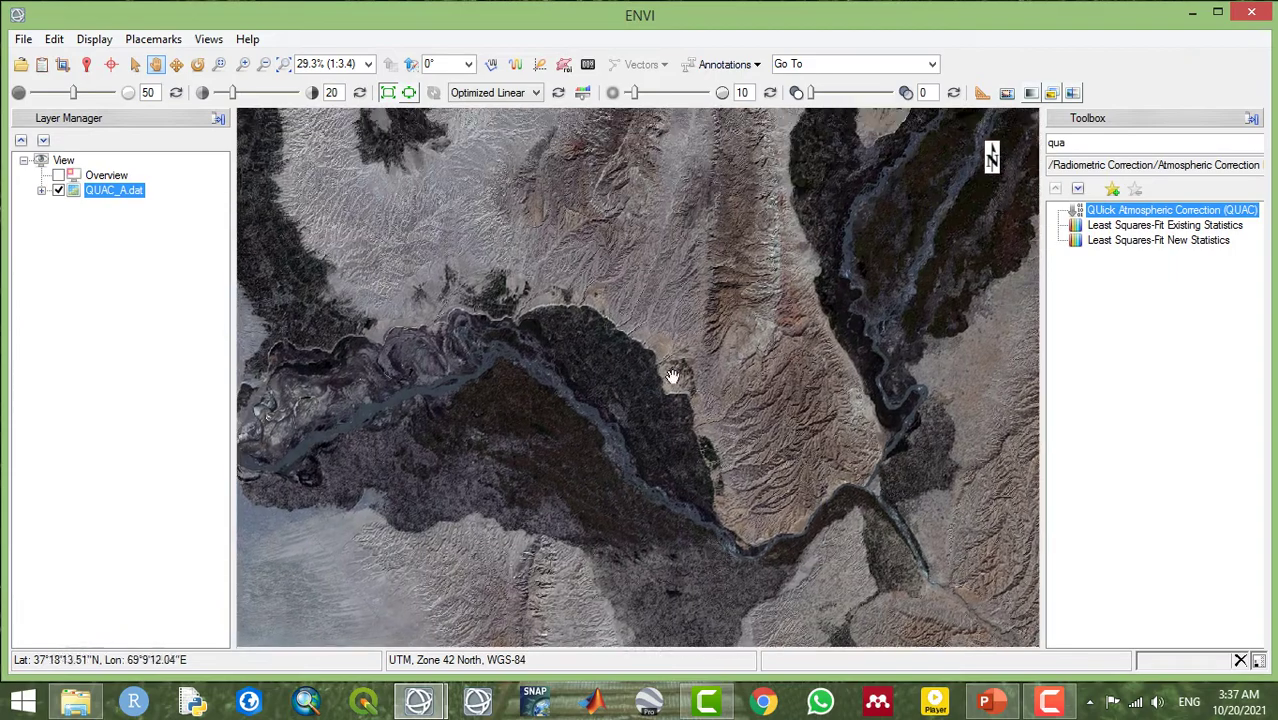
drag(672, 376, 670, 322)
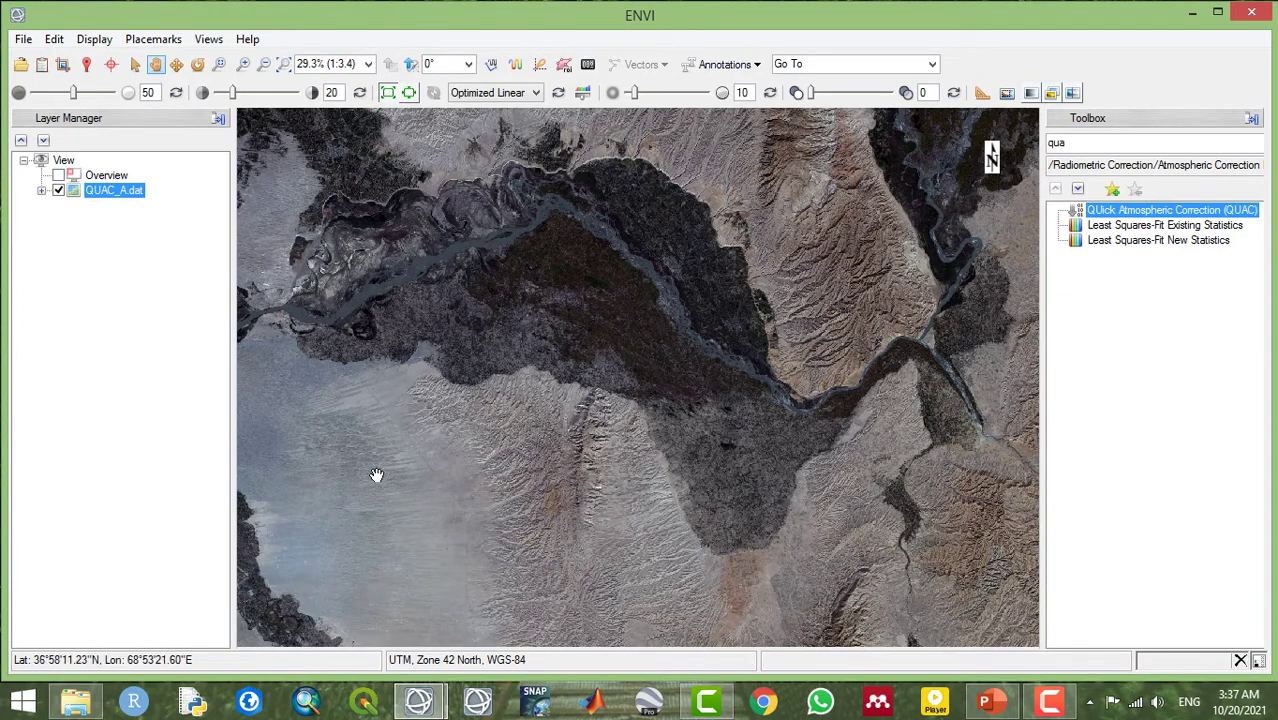
scroll(505, 516, down, 2)
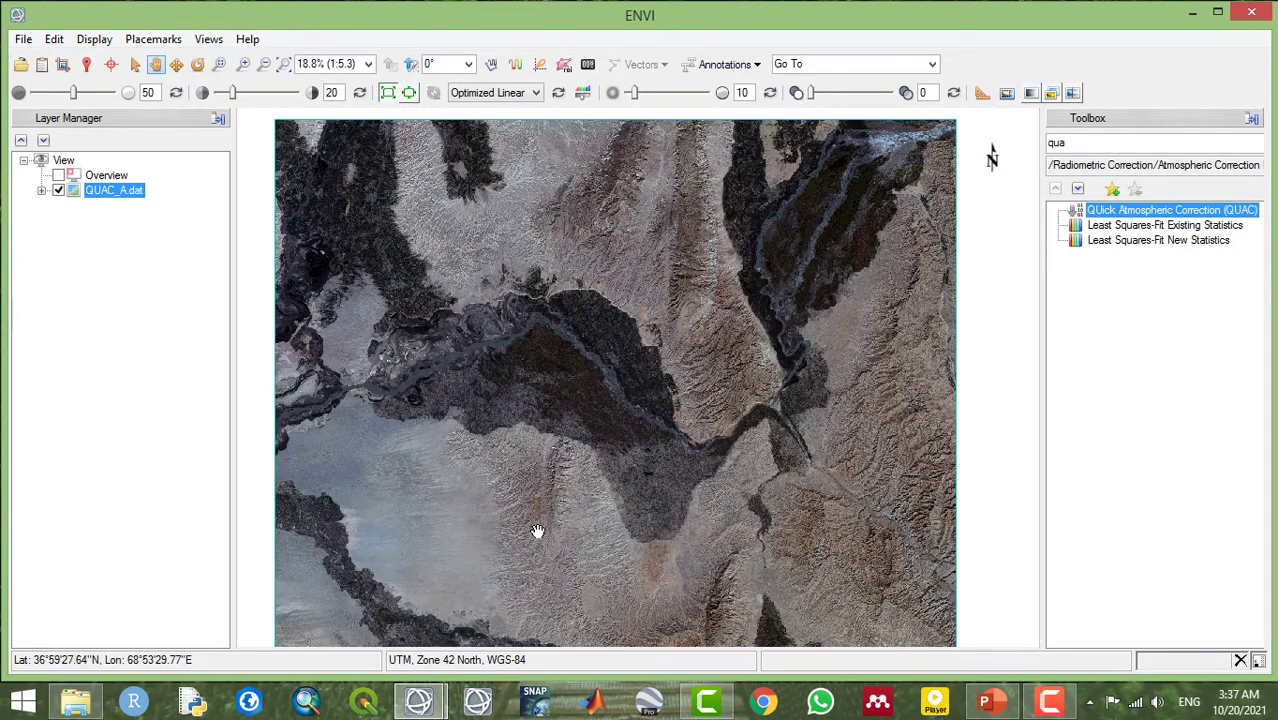
drag(580, 555, 599, 385)
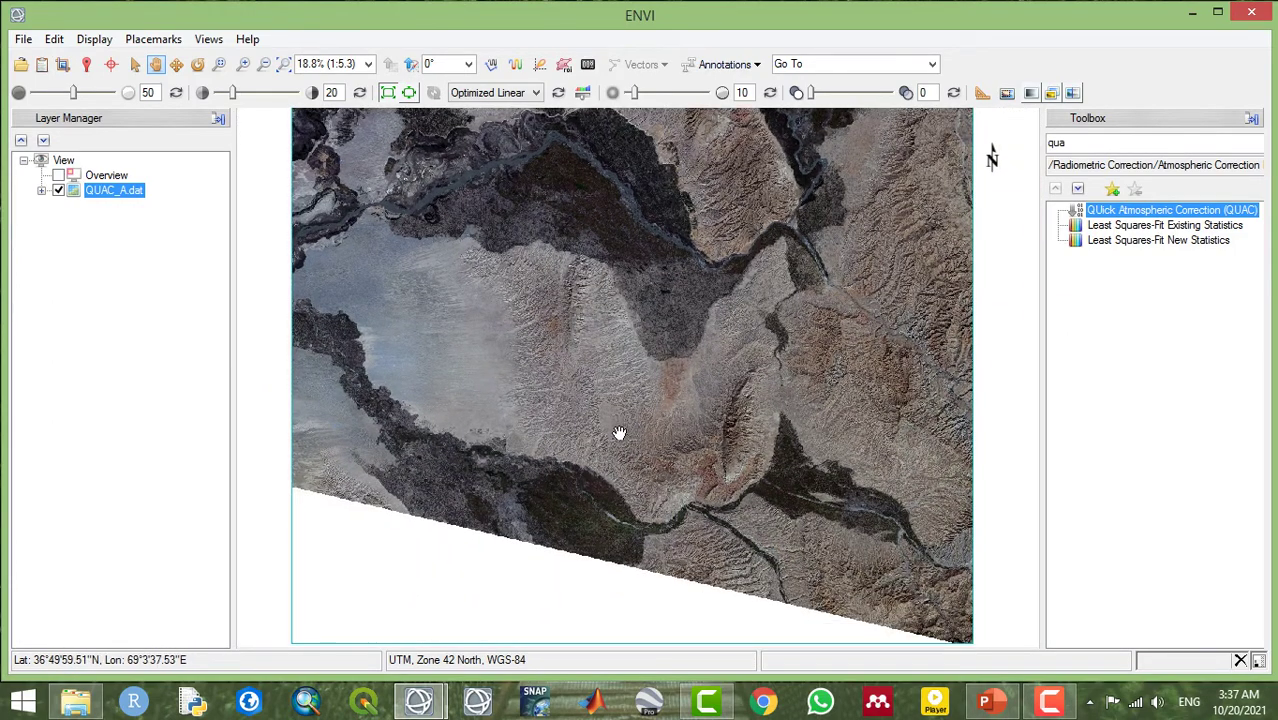
- Clear the toolbox search text to list all tool categories
double_click(1089, 141)
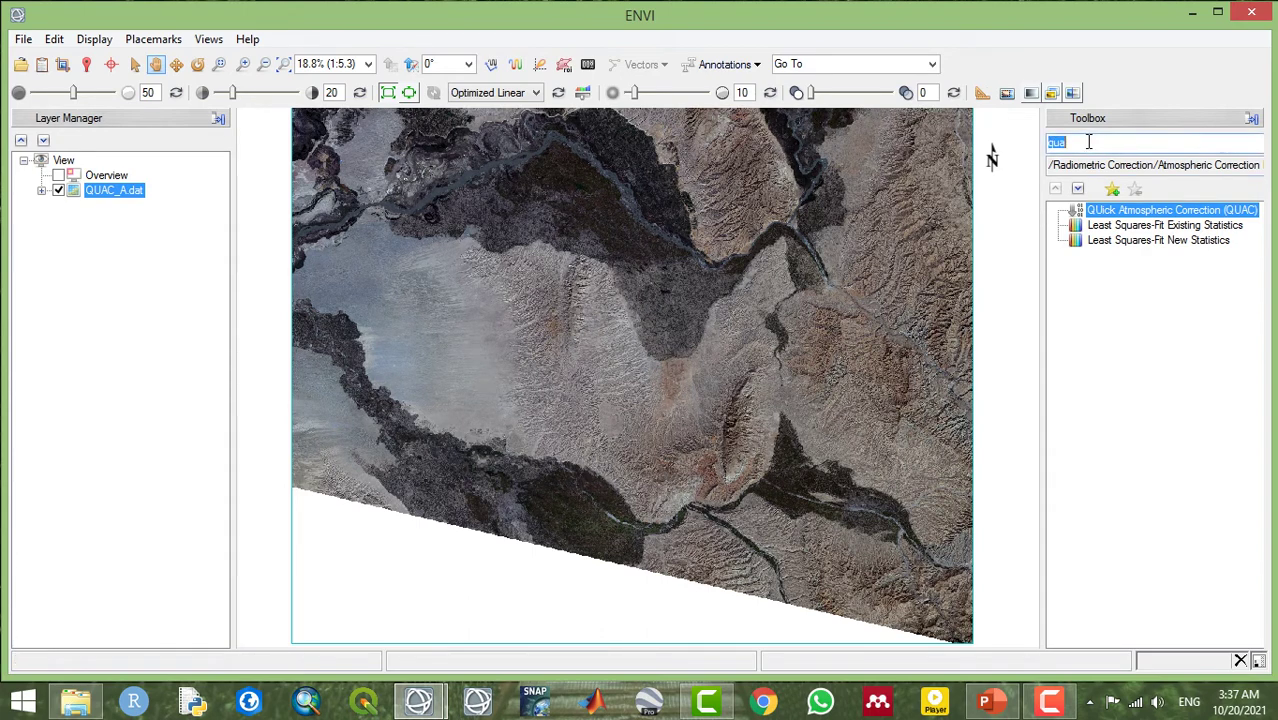
key(BackSpace)
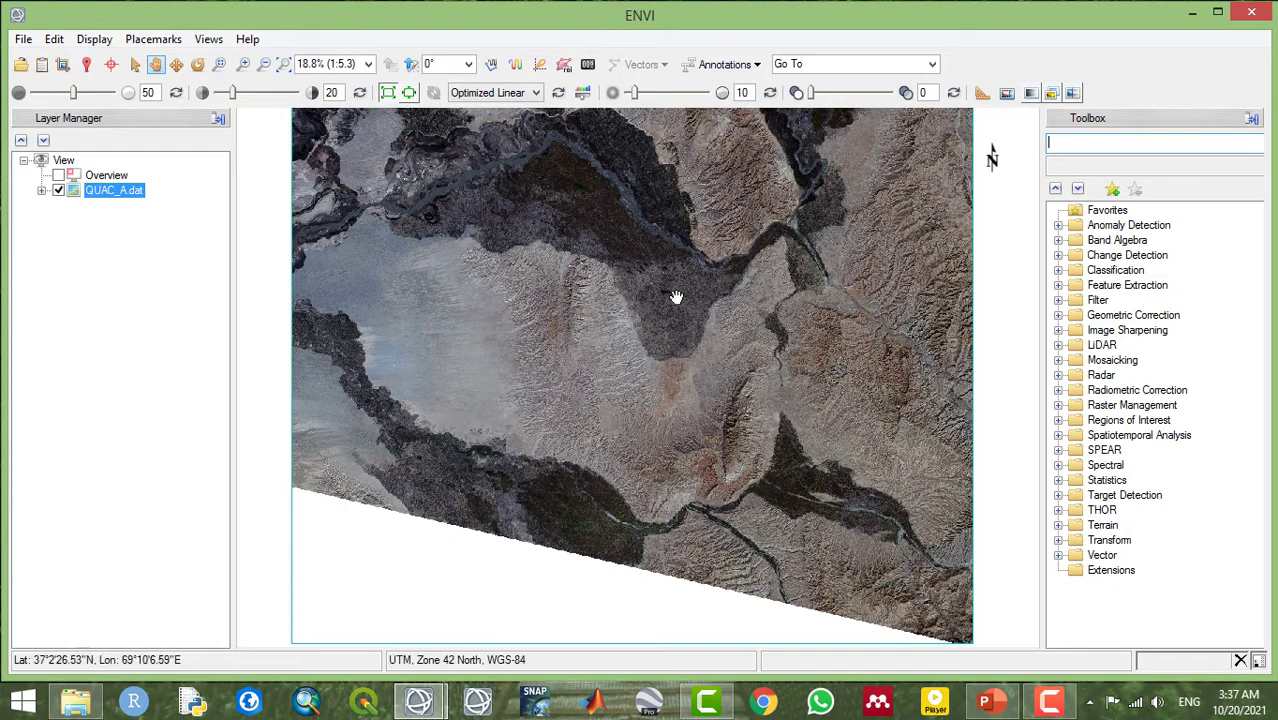
drag(673, 292, 643, 427)
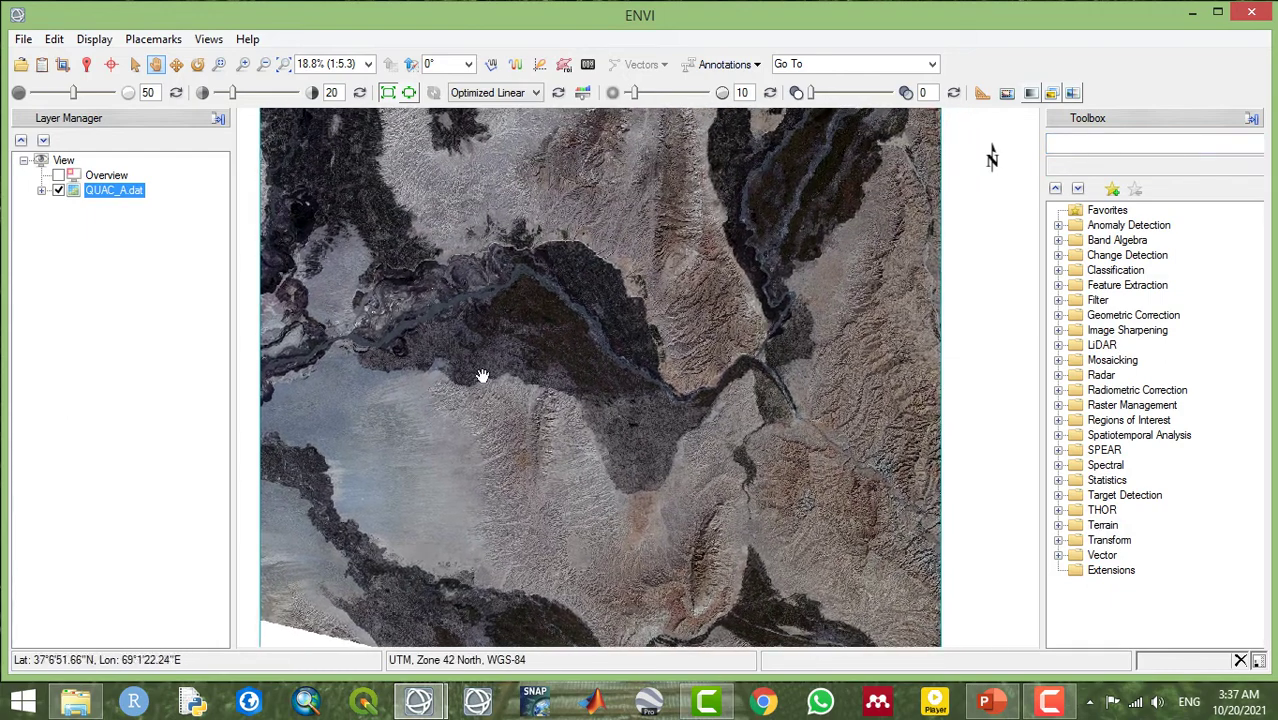
drag(570, 346, 685, 343)
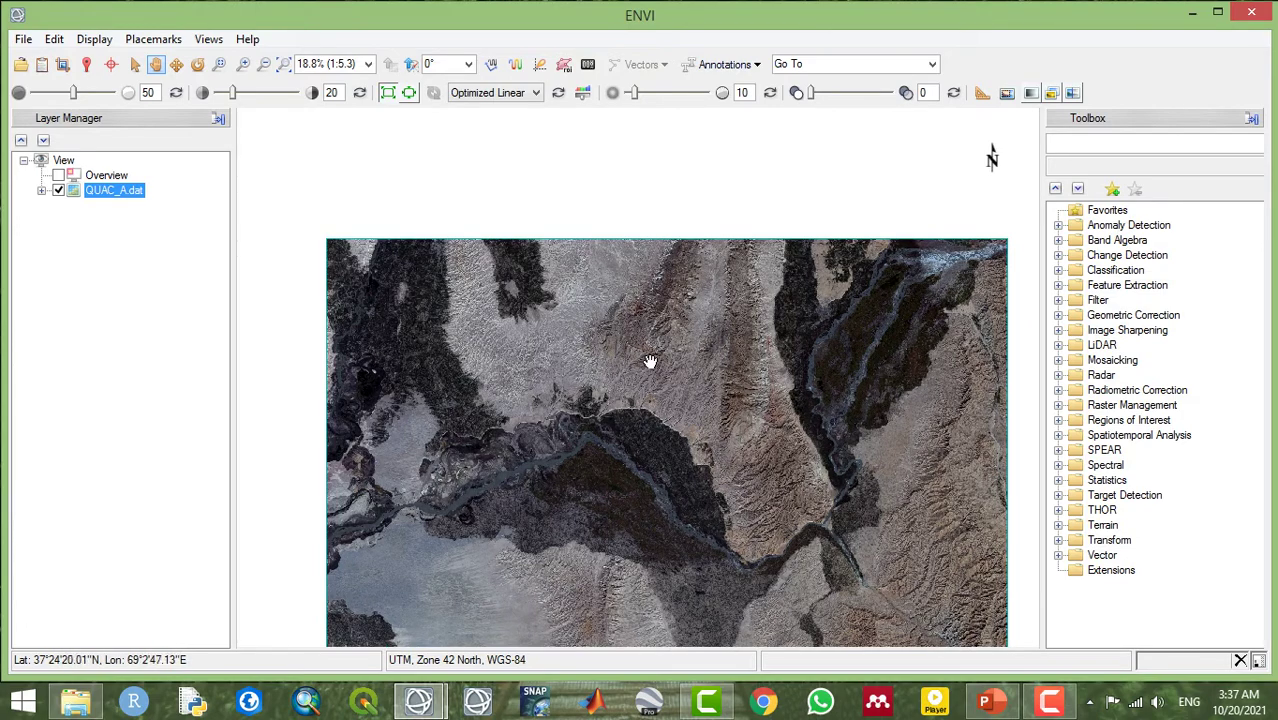
drag(638, 336, 605, 251)
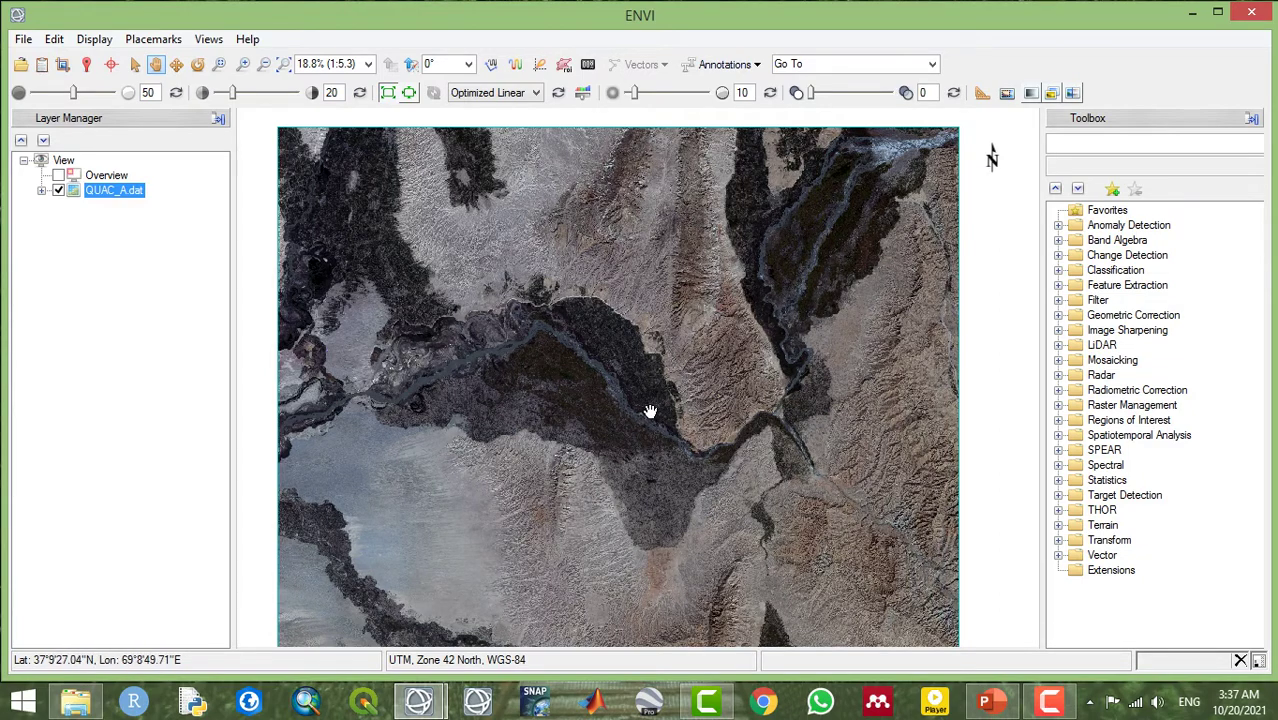
drag(585, 365, 653, 342)
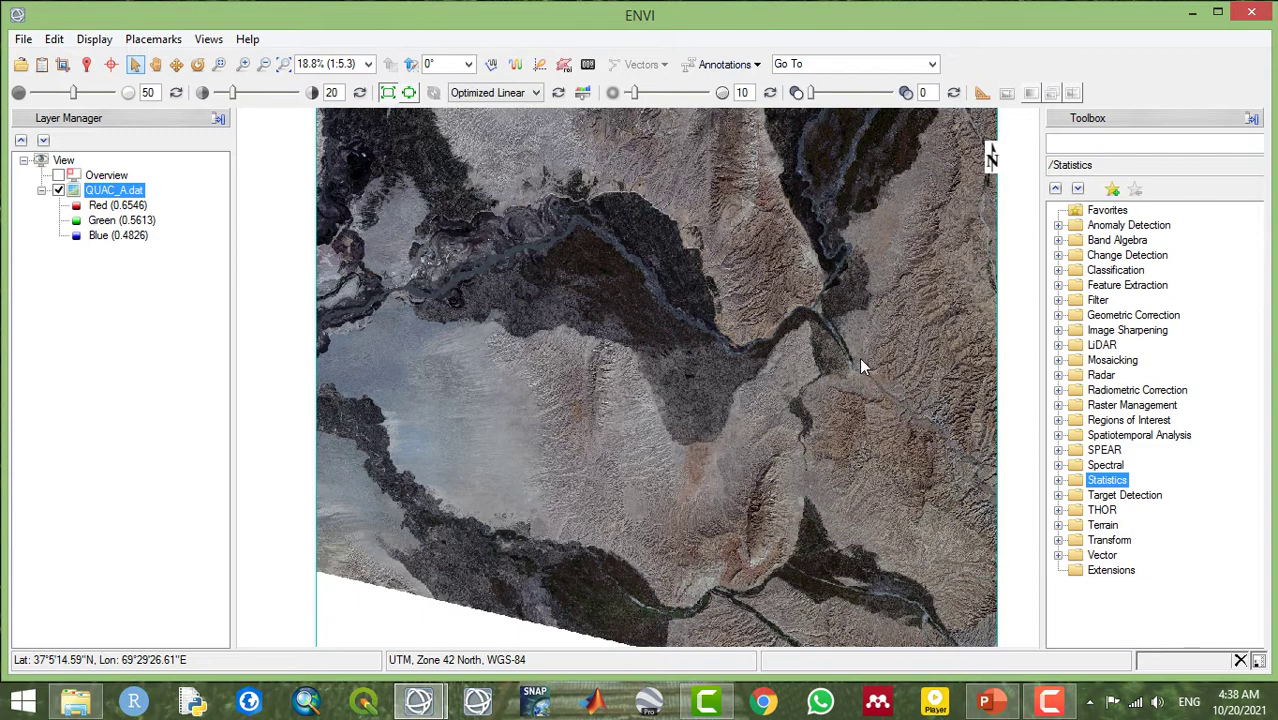
- Open the Scatter Plot Tool for QUAC_A.dat and plot Blue (0.4826) against Red (0.6546)
click(537, 66)
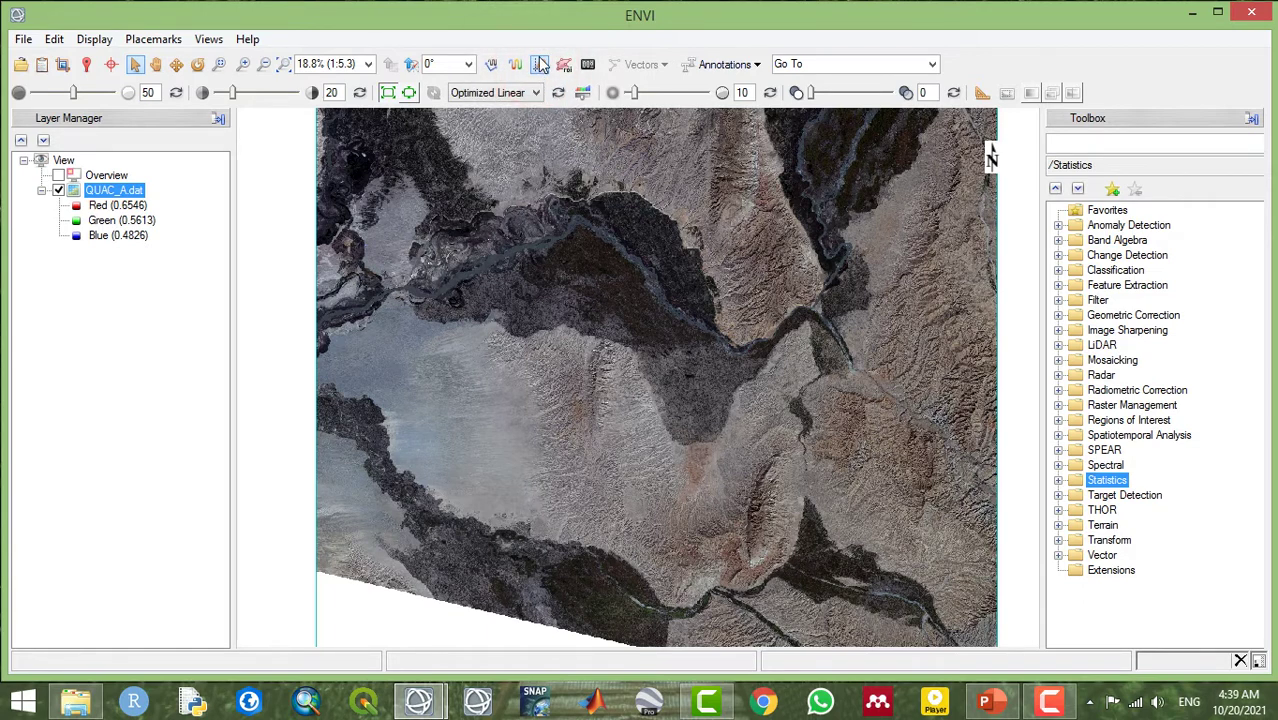
click(537, 66)
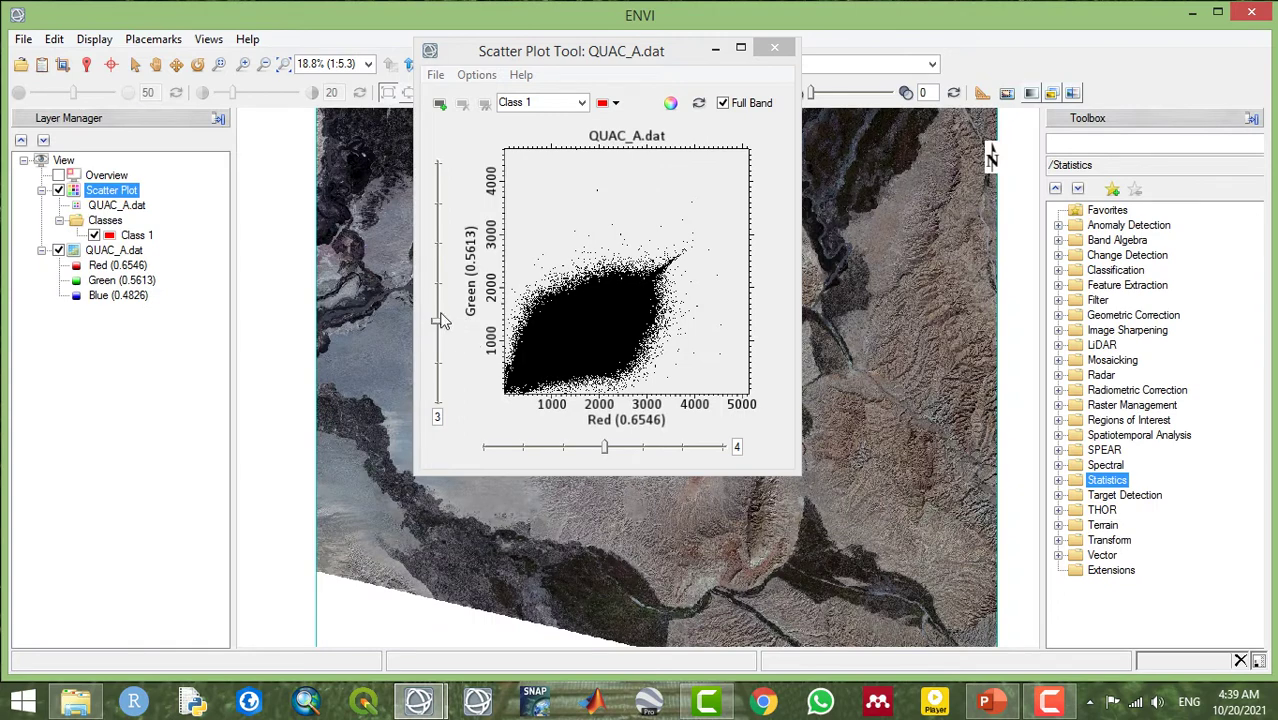
click(439, 325)
click(439, 325)
drag(439, 325, 446, 369)
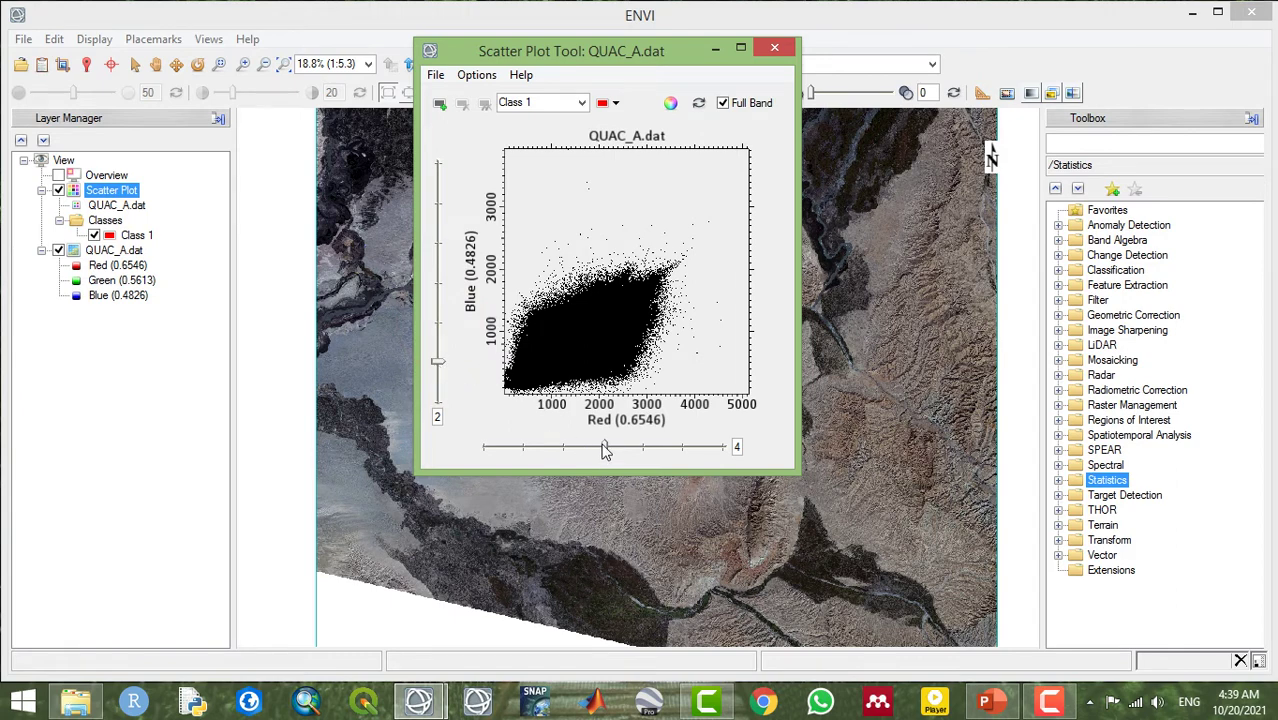
- Plot Blue against itself, and compare Coastal aerosol (0.4430) against Blue and Green (0.5613)
drag(604, 447, 525, 447)
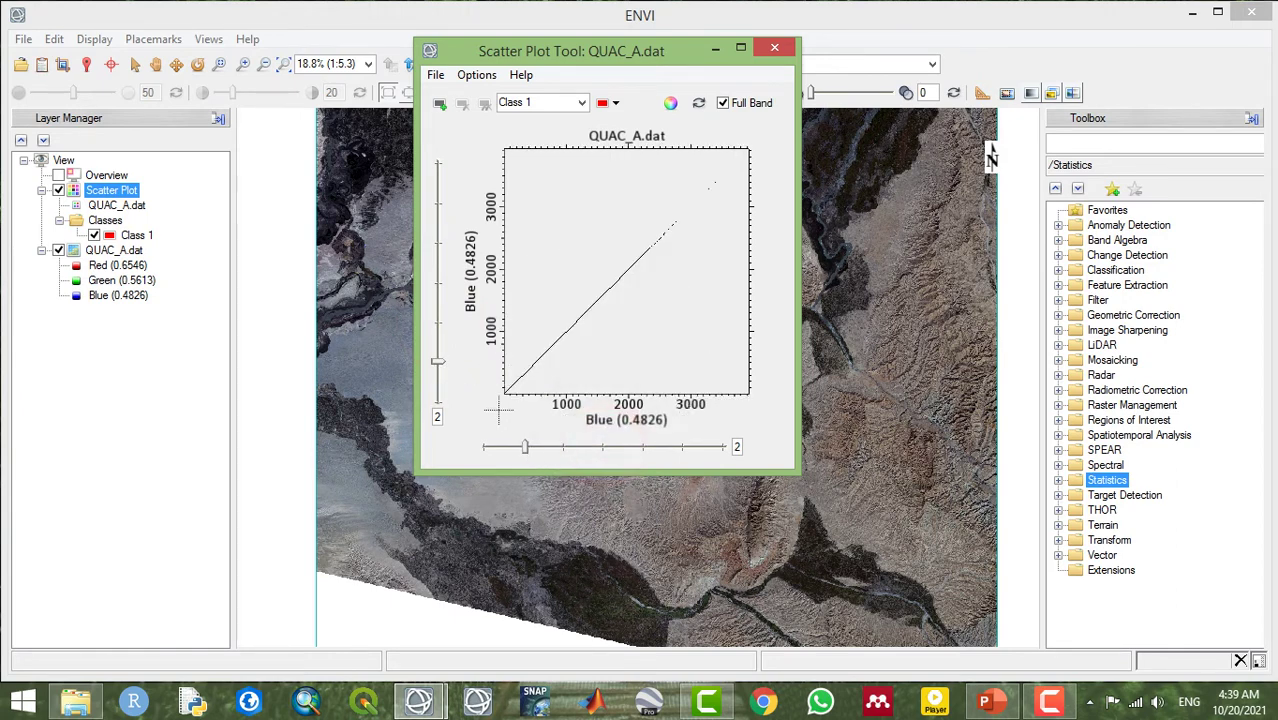
drag(448, 368, 447, 406)
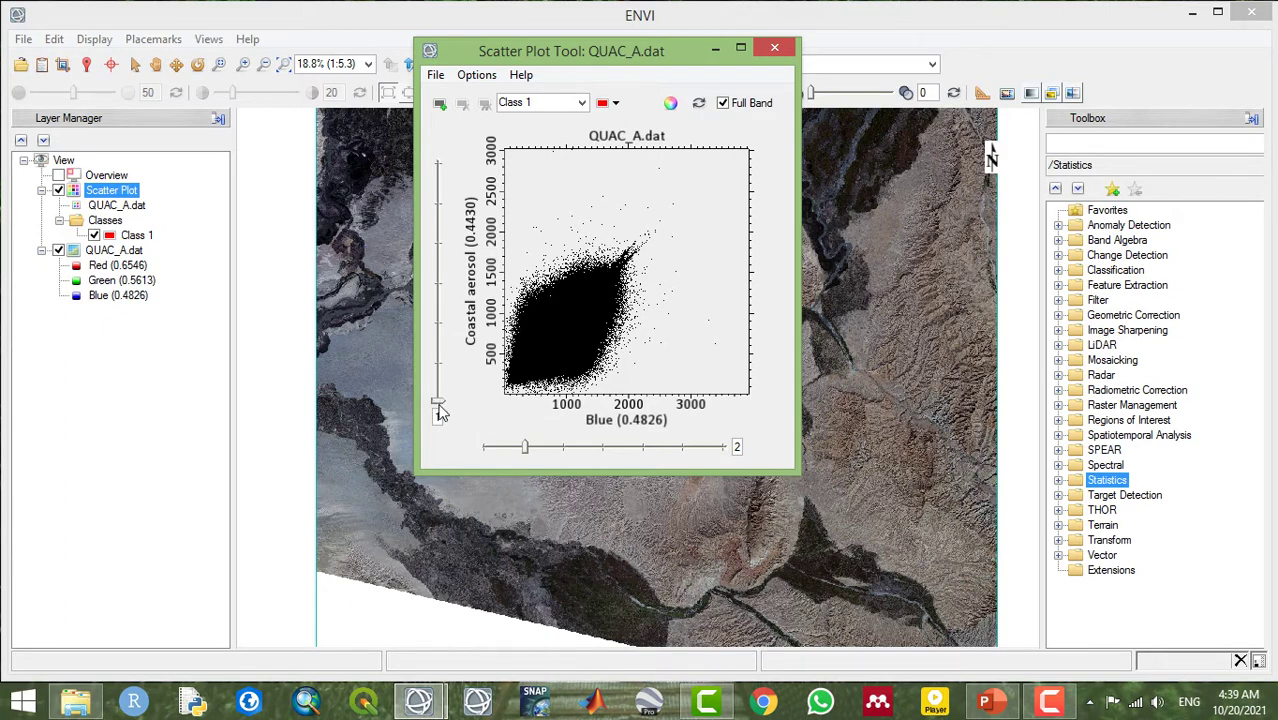
drag(524, 448, 583, 457)
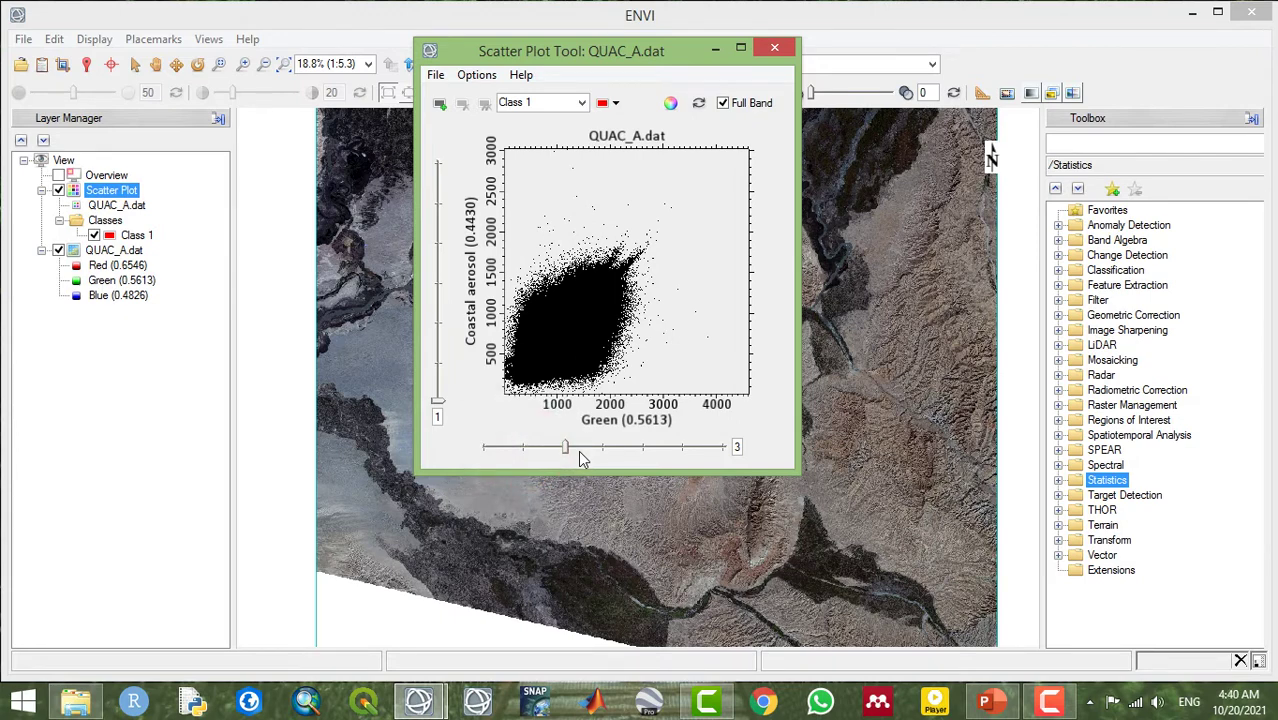
mouse_move(583, 457)
mouse_down()
mouse_move(631, 459)
mouse_move(579, 453)
mouse_up()
- Plot Red (0.6546) against Green (0.5613), compare Green against itself, and close the scatter plot
drag(438, 405, 438, 284)
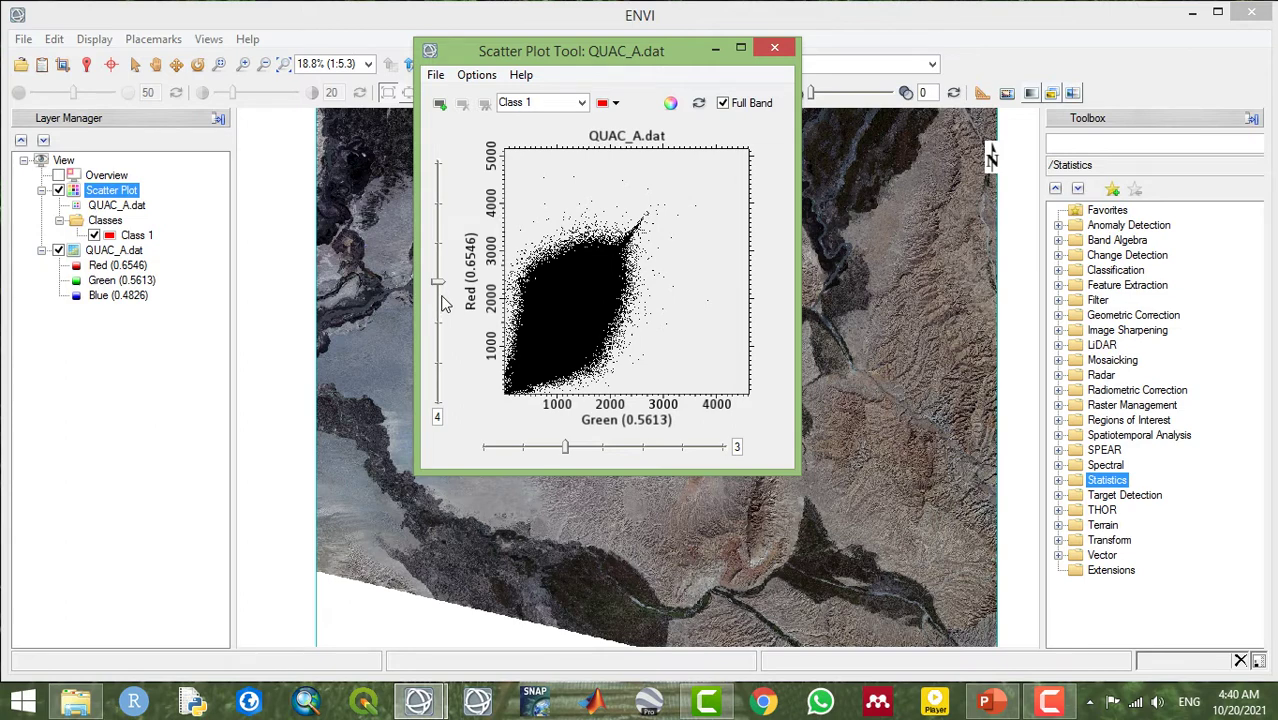
drag(442, 290, 438, 321)
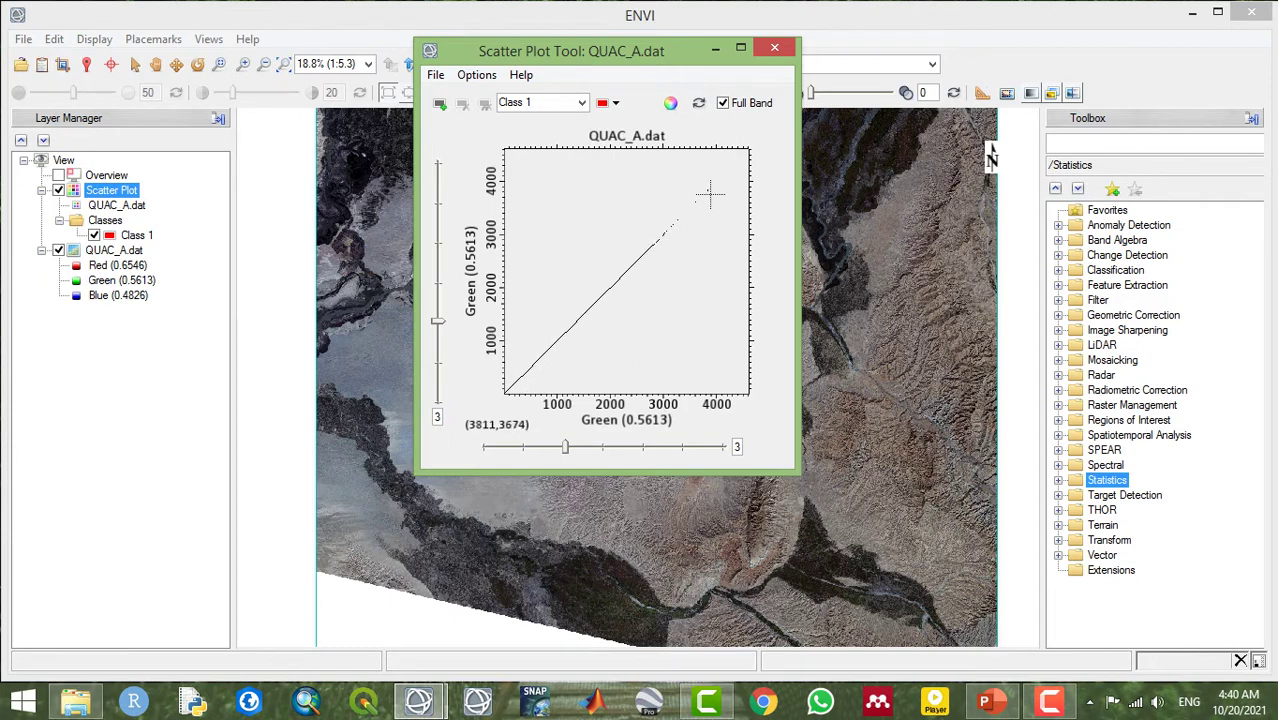
click(771, 52)
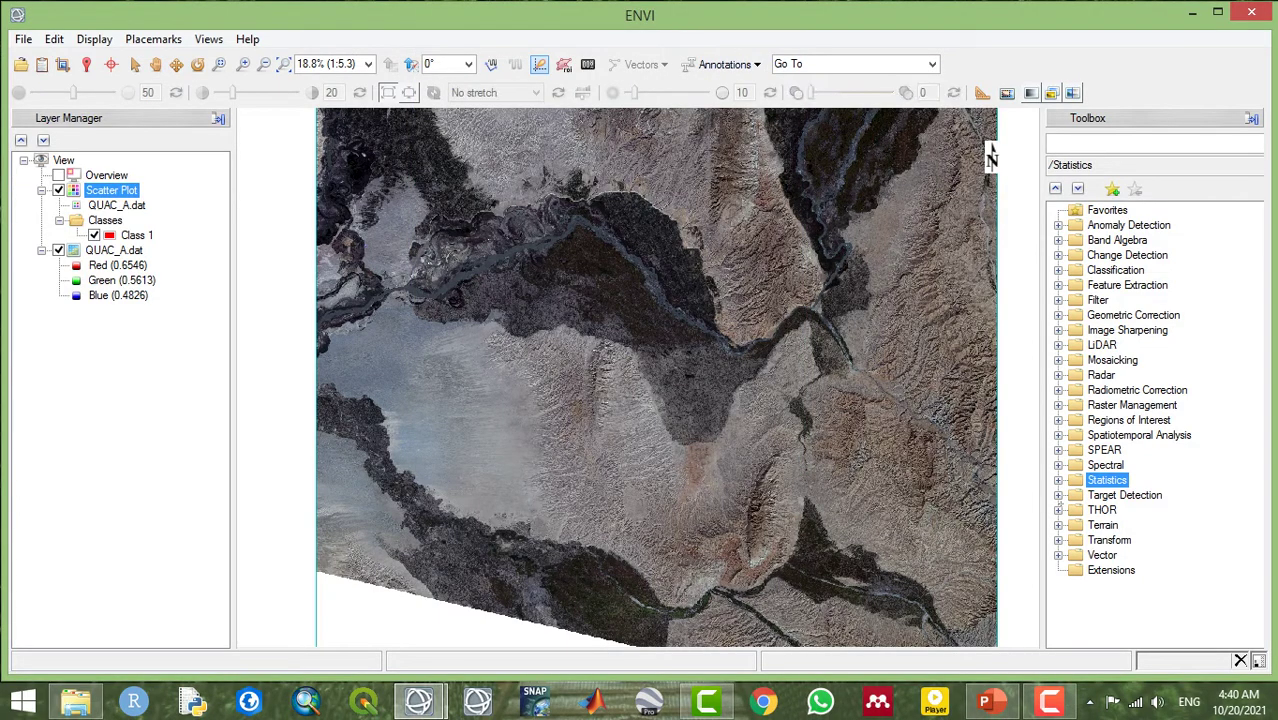
- Compute basic statistics and covariance for the full QUAC_A.dat scene, with output to the screen
click(1058, 480)
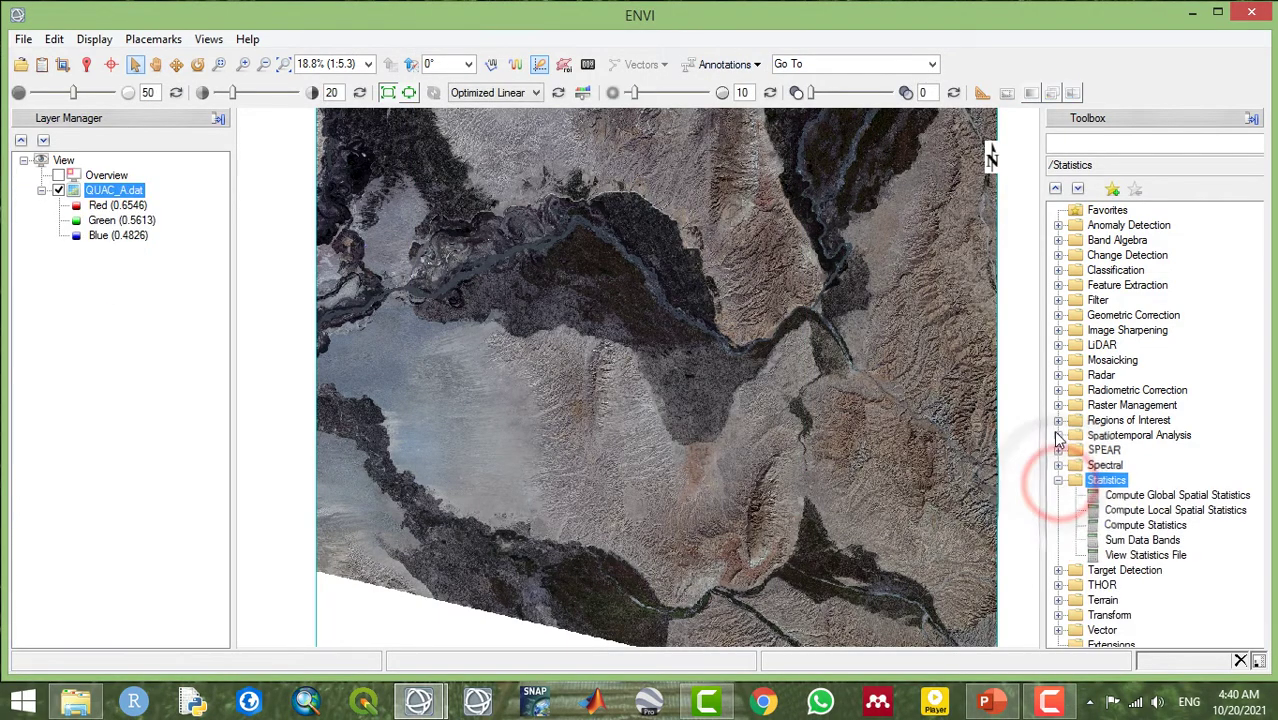
double_click(1125, 526)
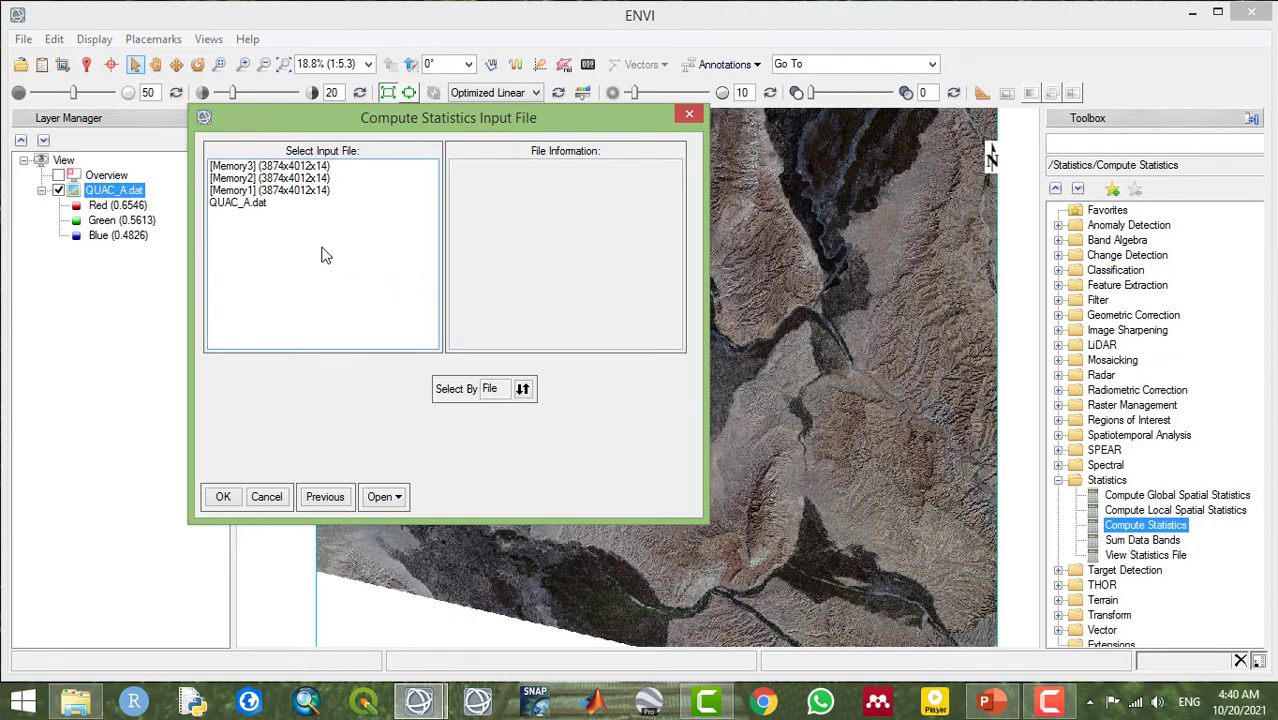
click(237, 203)
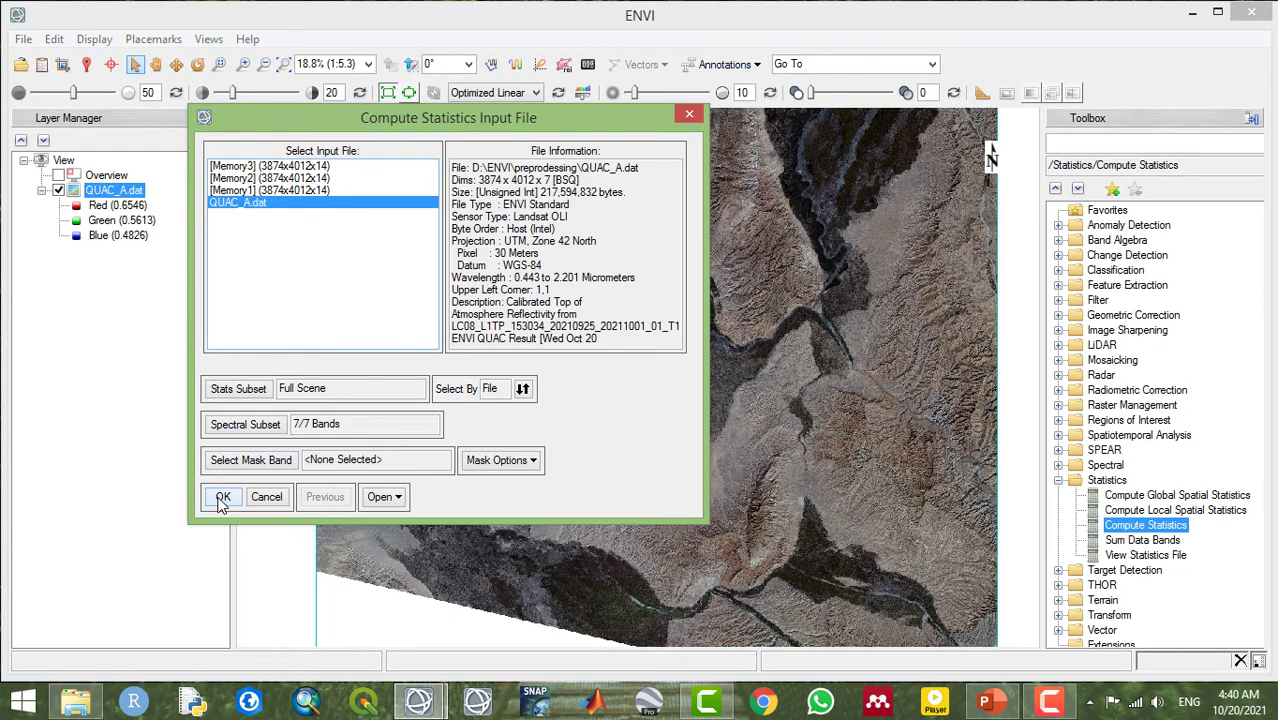
click(222, 498)
click(468, 188)
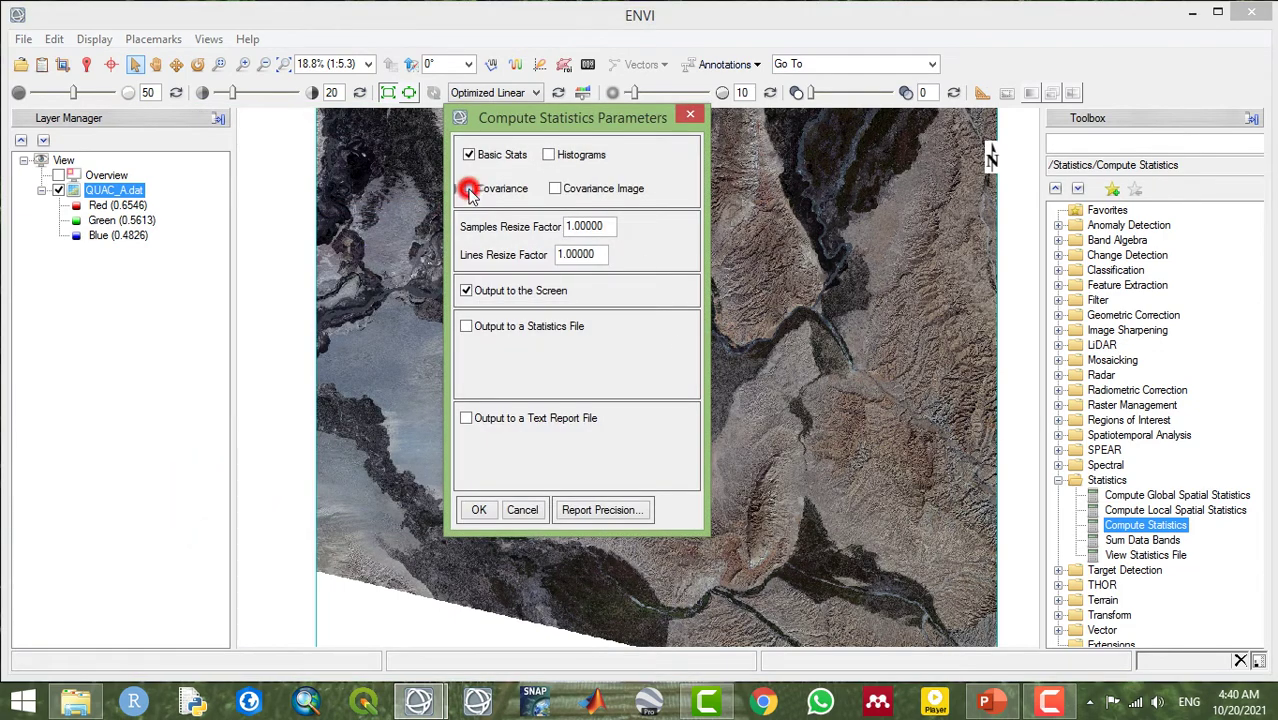
click(477, 511)
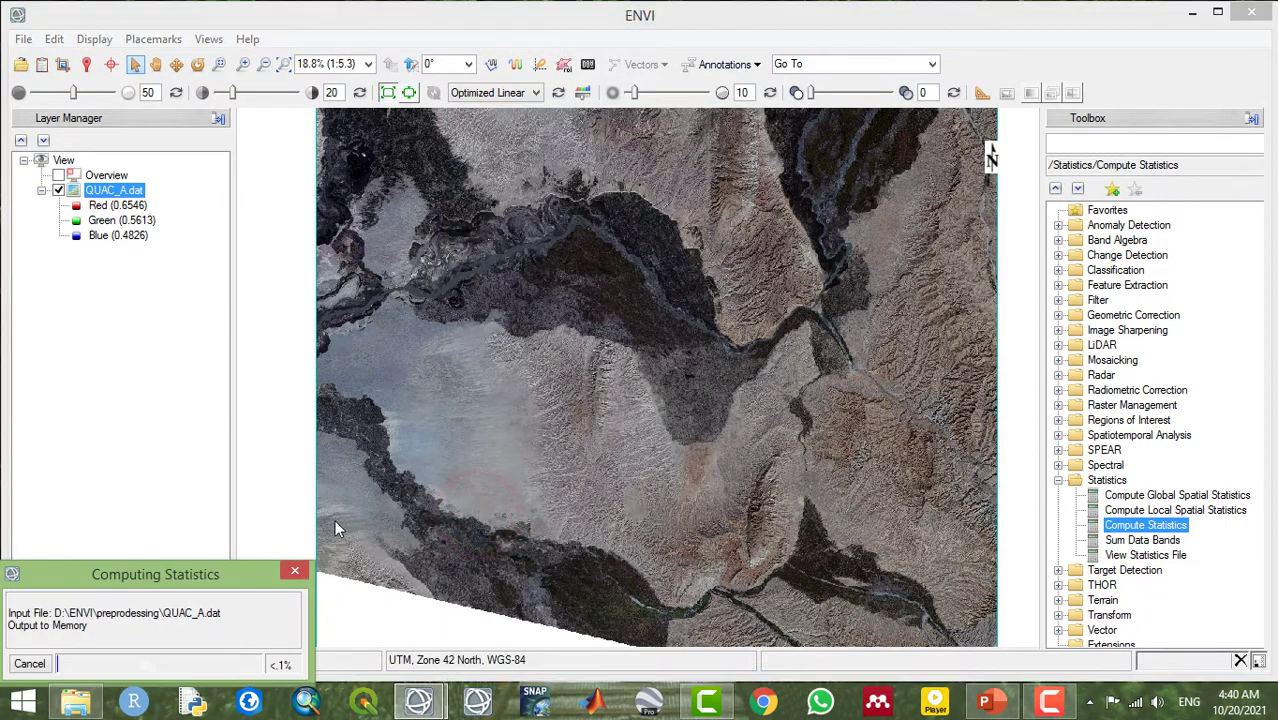
drag(217, 570, 584, 214)
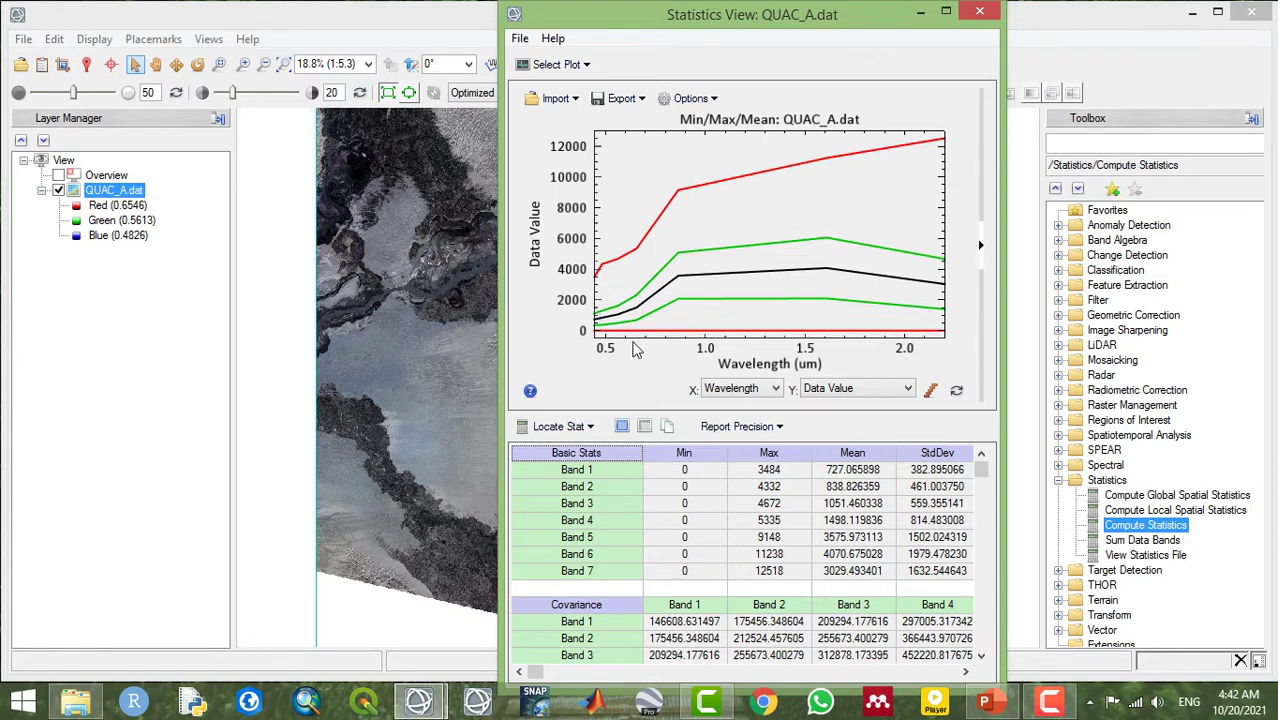
- Examine the covariance and correlation tables for the QUAC_A.dat bands, and close the statistics view
scroll(937, 487, down, 3)
scroll(937, 487, down, 11)
scroll(937, 495, down, 2)
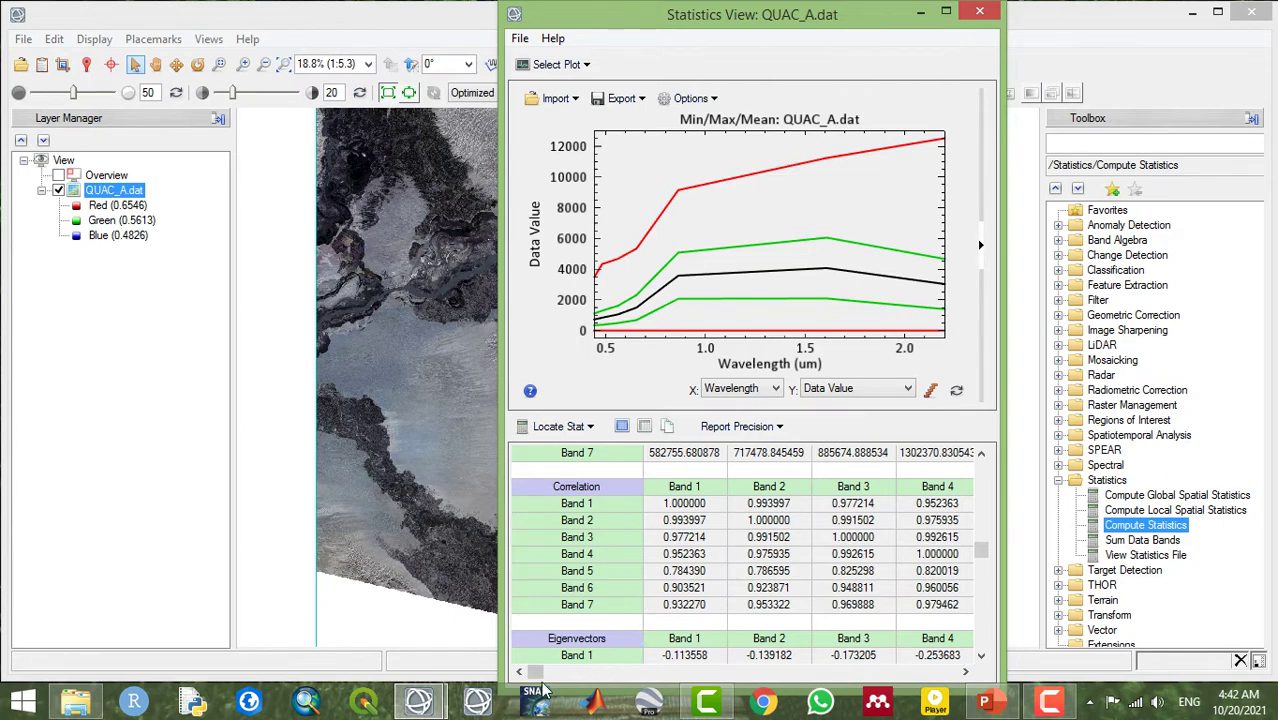
click(620, 672)
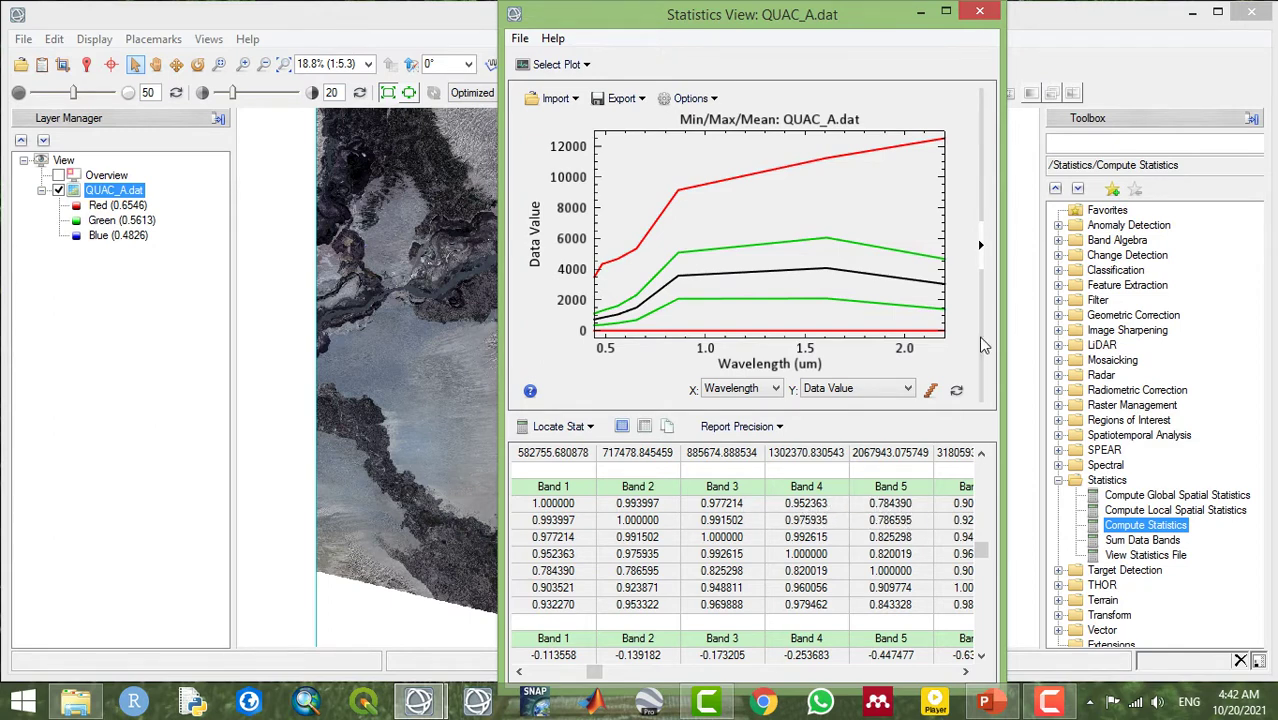
click(983, 12)
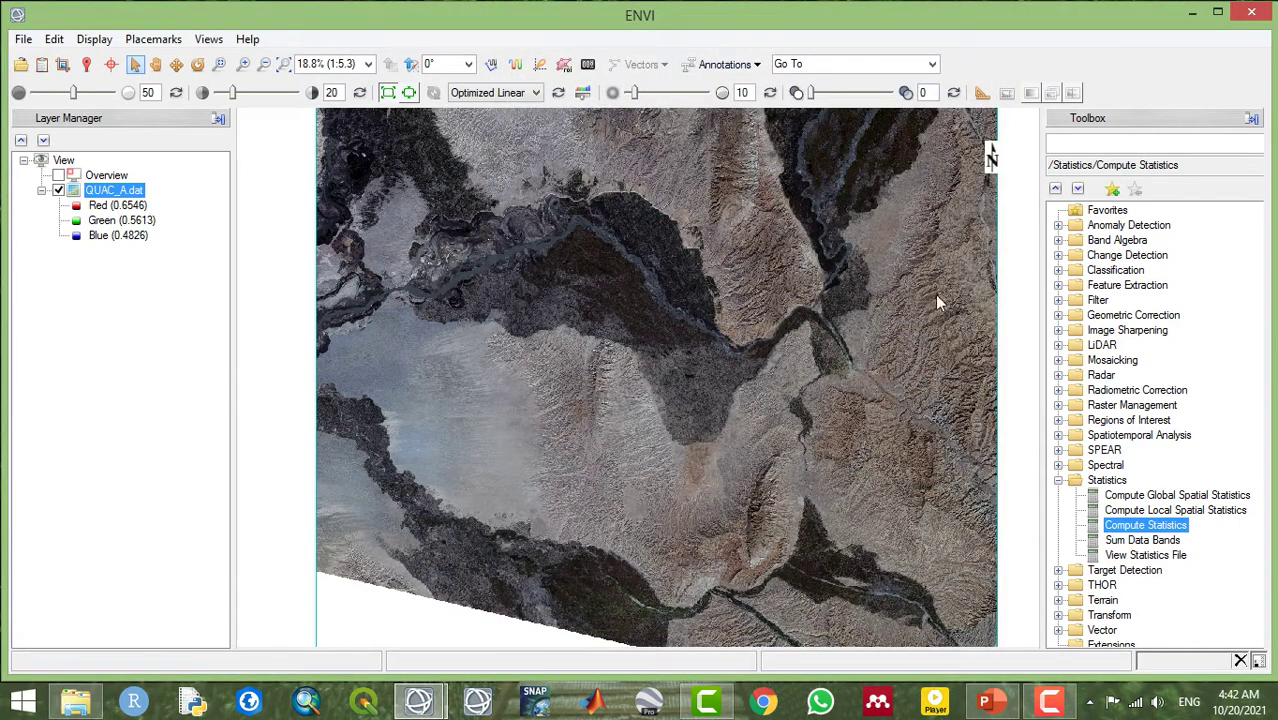
- Look through the Decision Tree, Post Classification and Supervised Classification tools in the toolbox's Classification category
click(1059, 481)
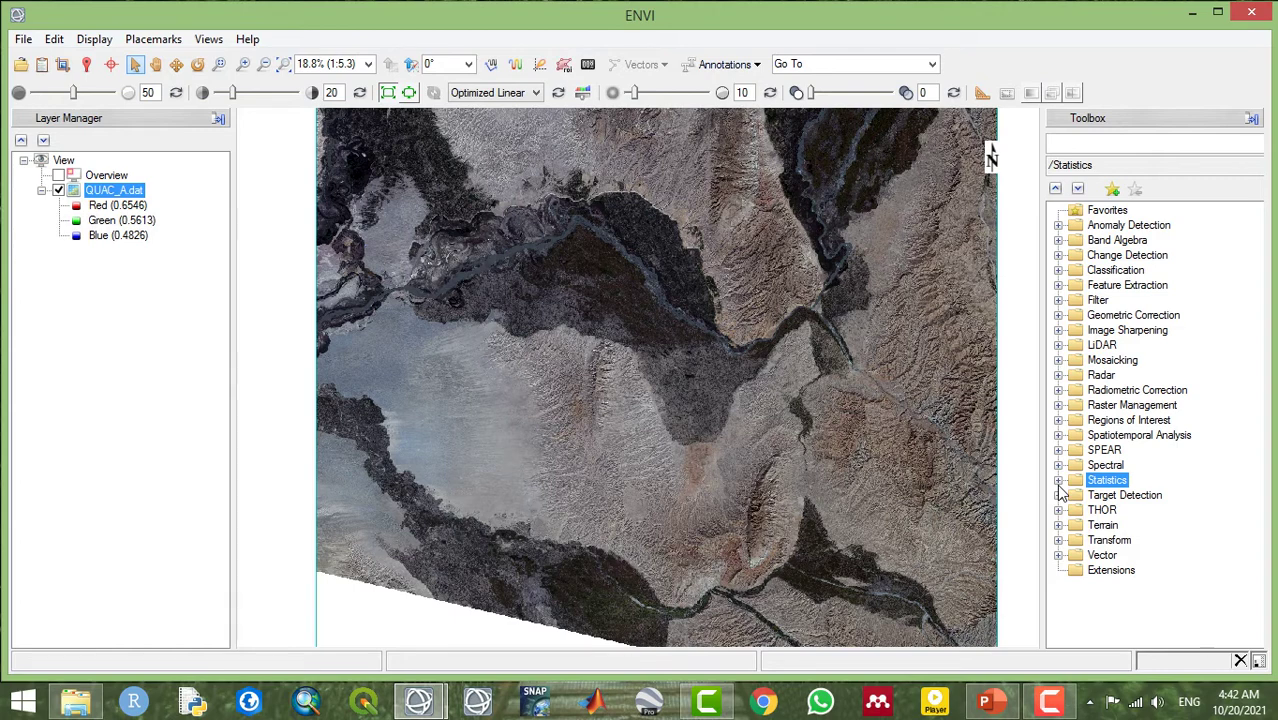
click(1062, 271)
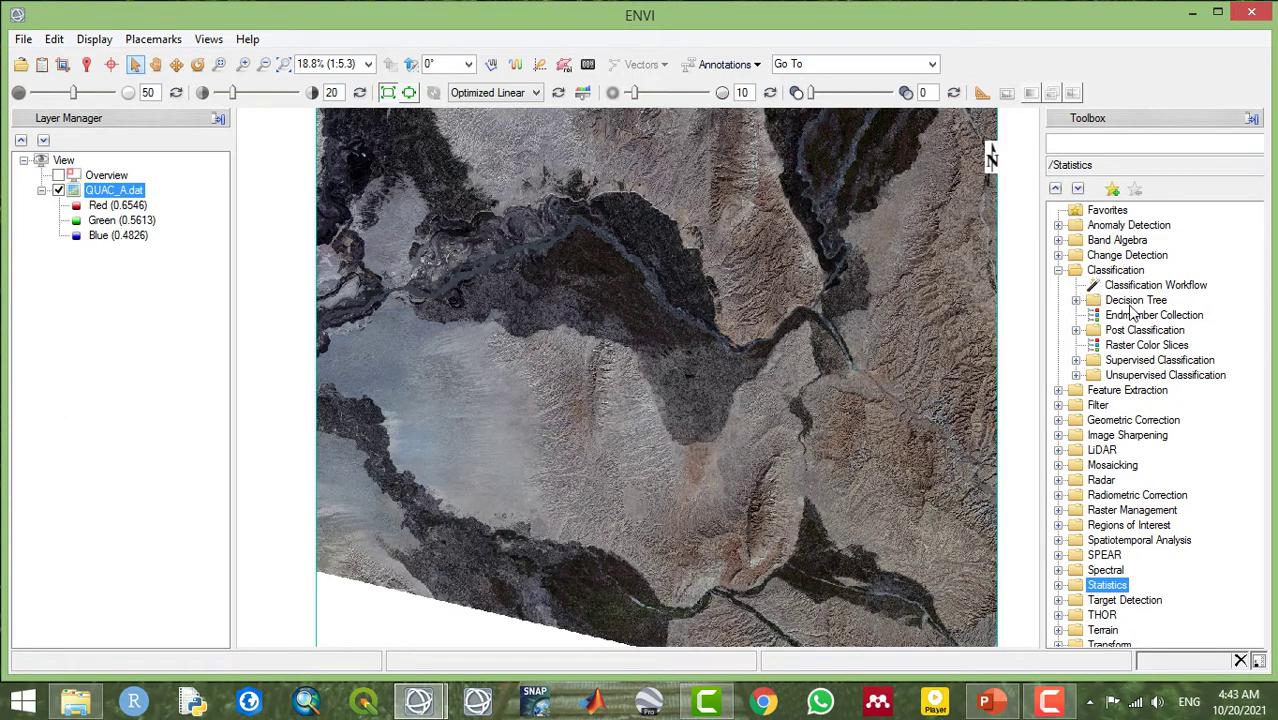
click(1077, 301)
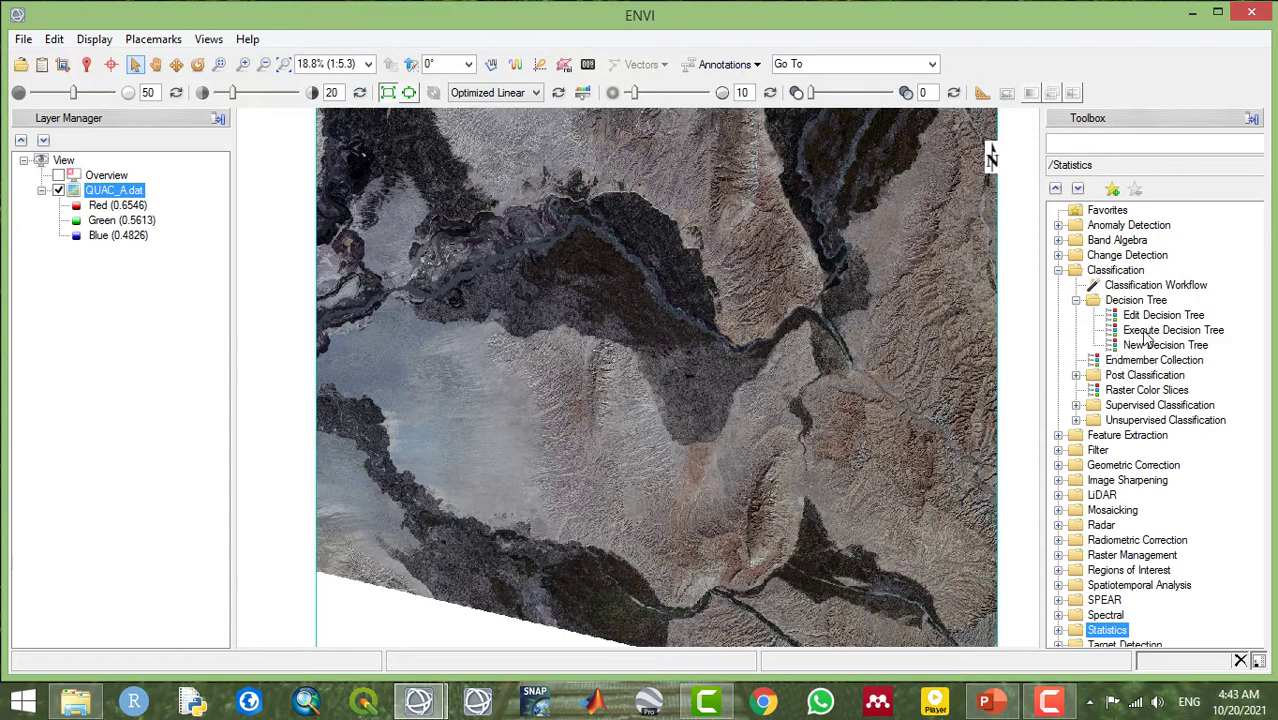
click(1076, 300)
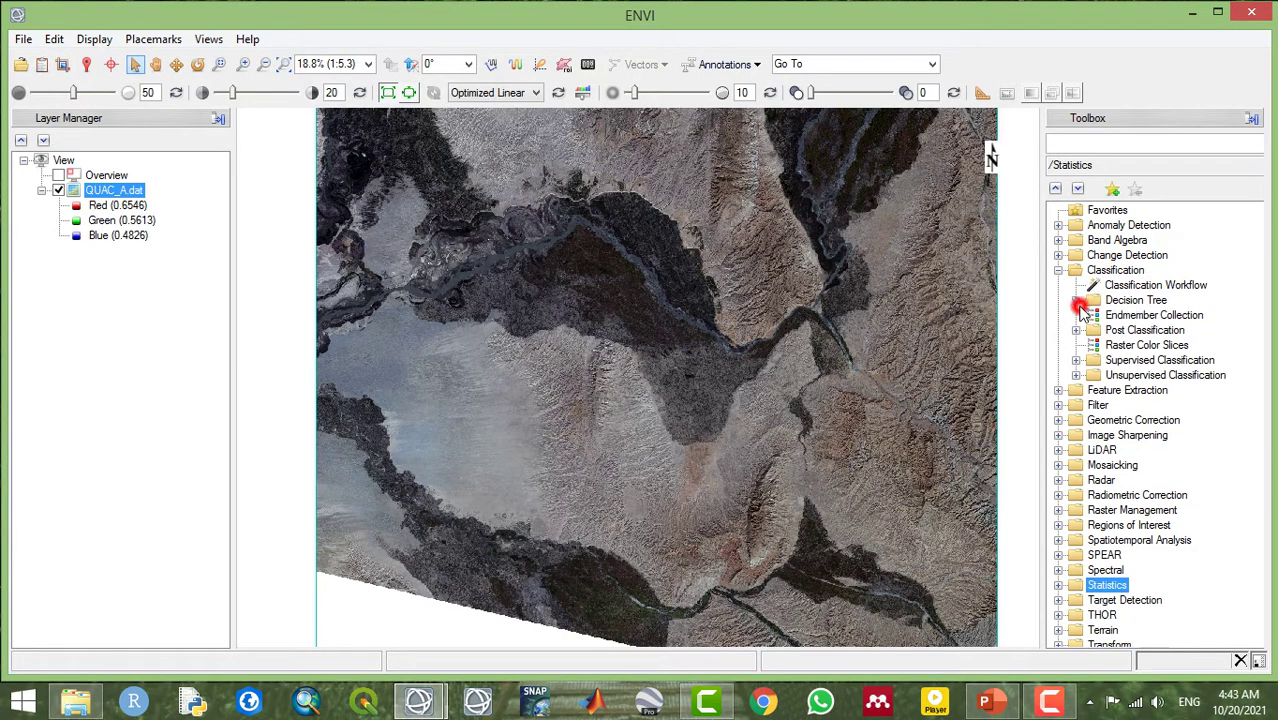
click(1076, 330)
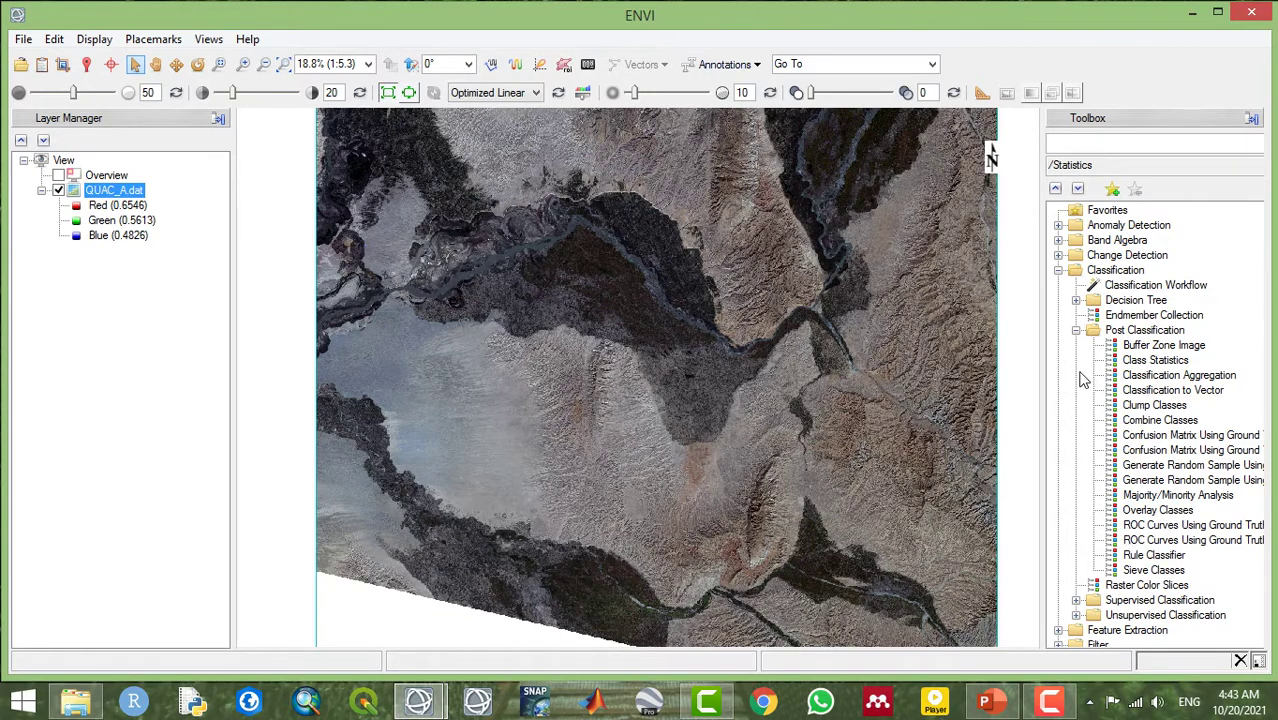
click(1076, 330)
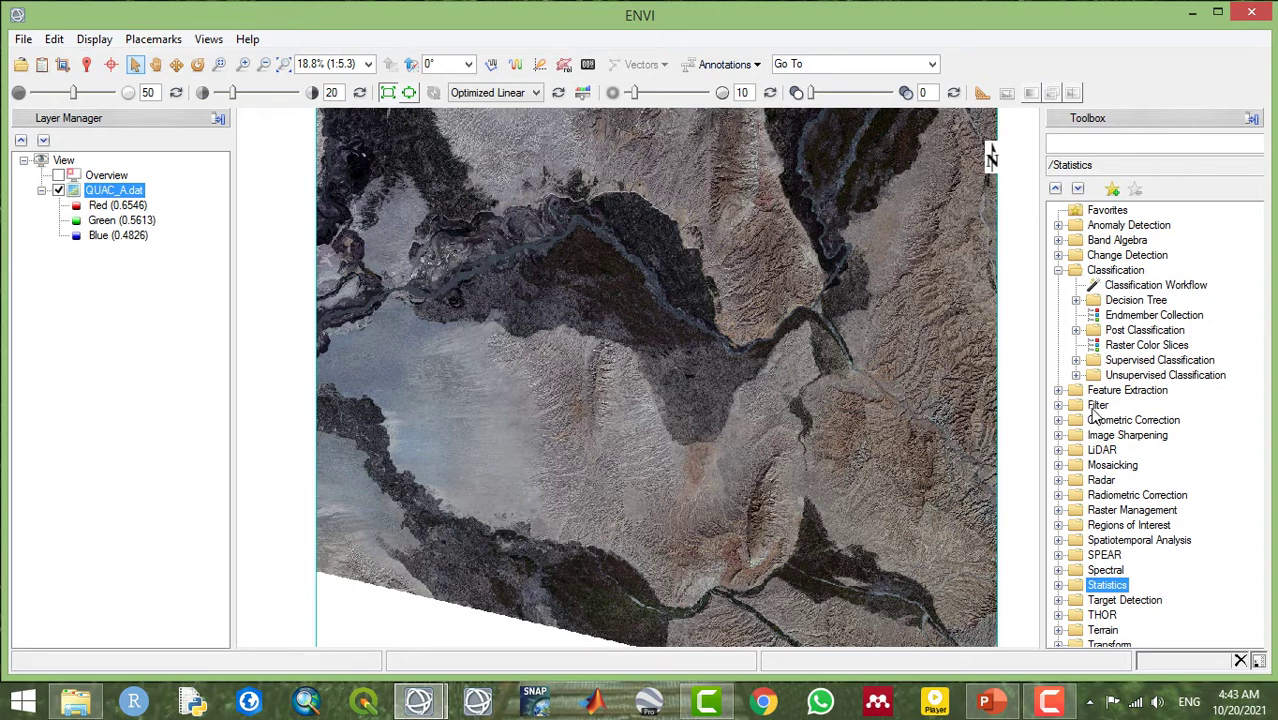
click(1077, 361)
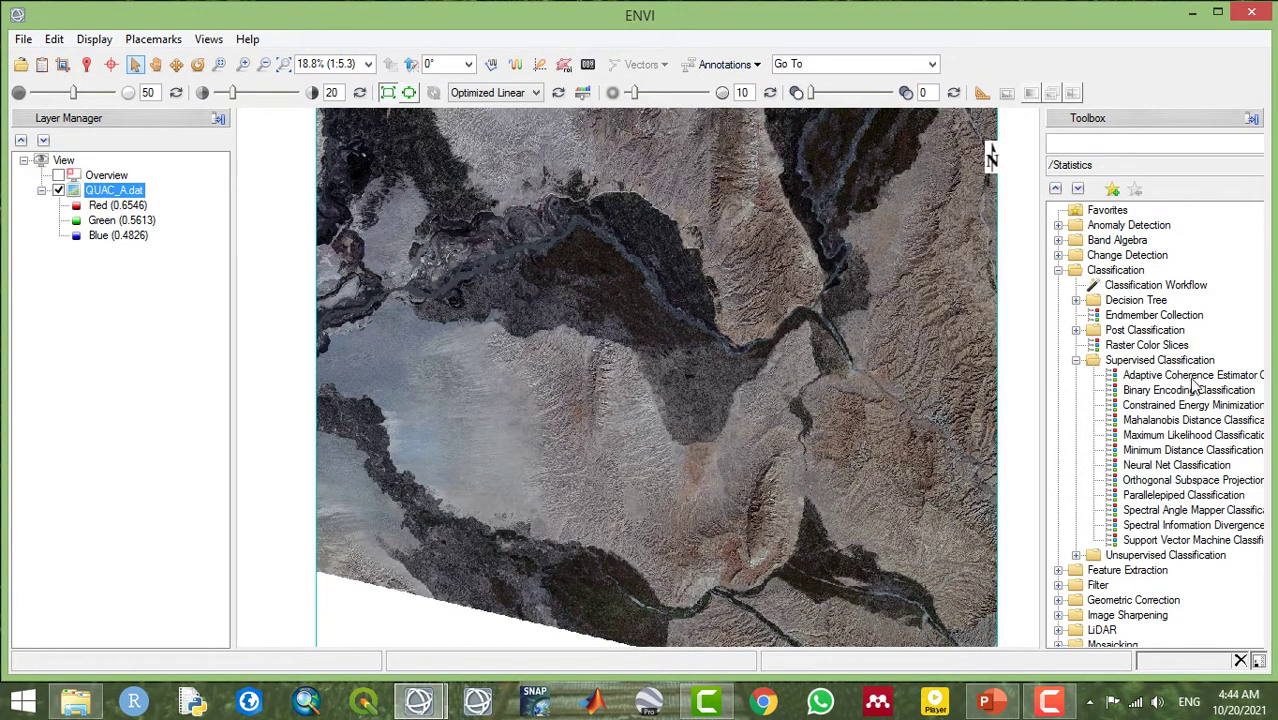
click(1076, 361)
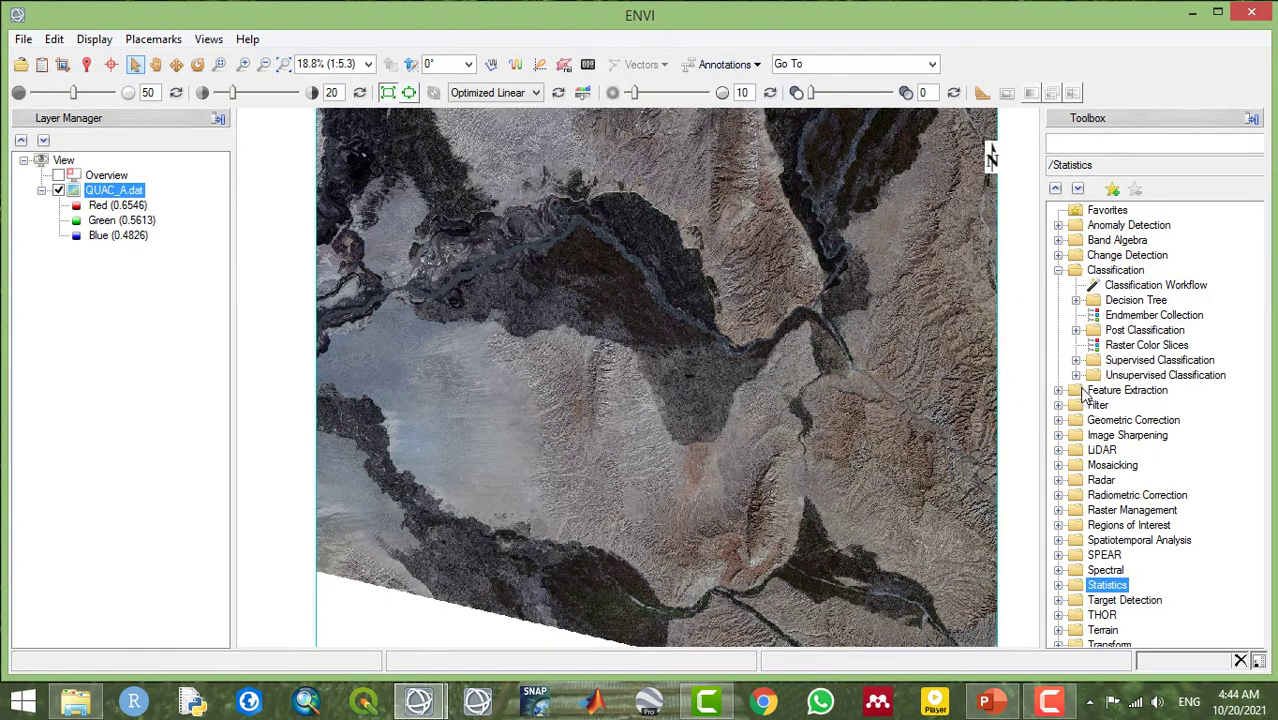
- Start the unsupervised IsoData Classification and choose QUAC_A.dat as its input file
click(1076, 375)
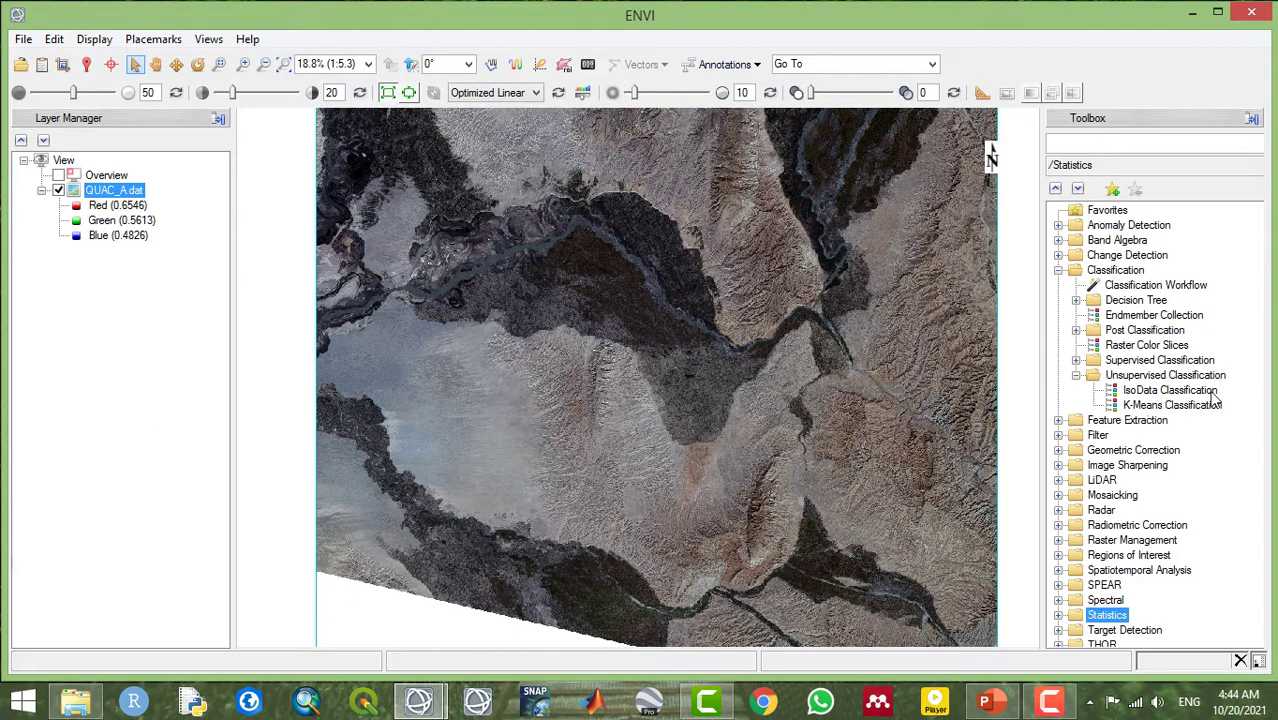
double_click(1150, 392)
drag(520, 115, 716, 90)
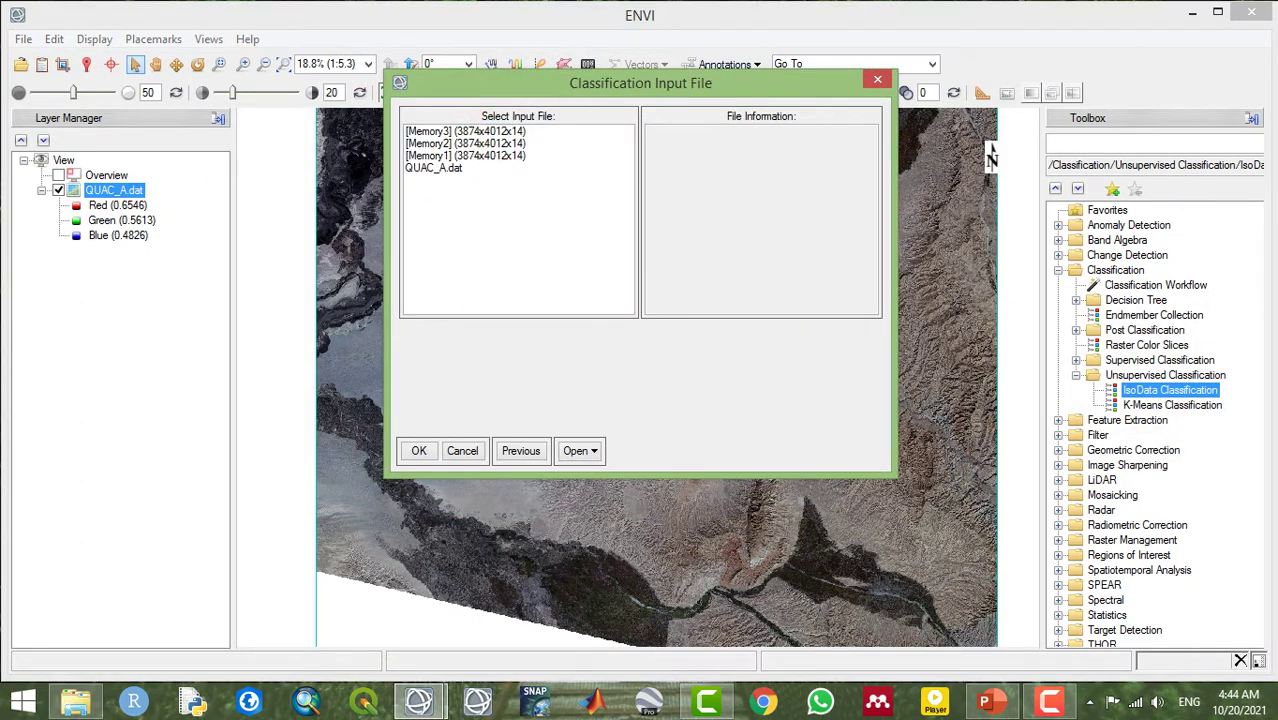
click(420, 178)
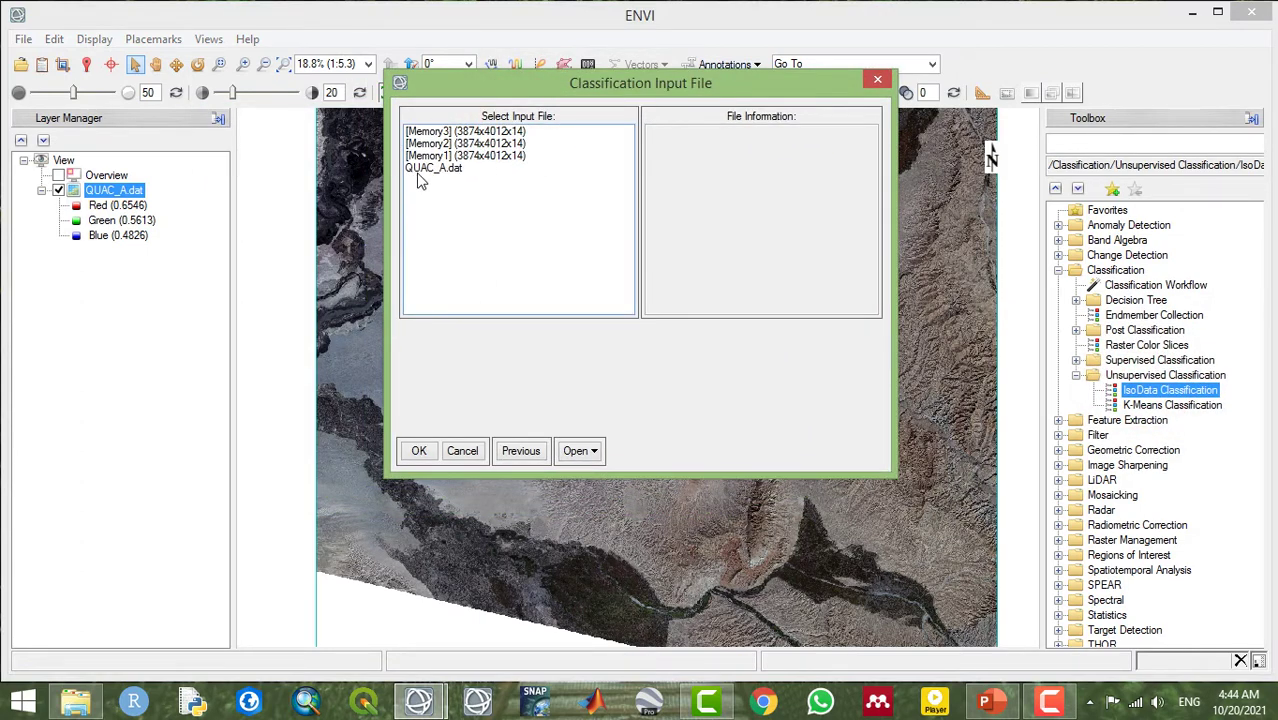
click(422, 170)
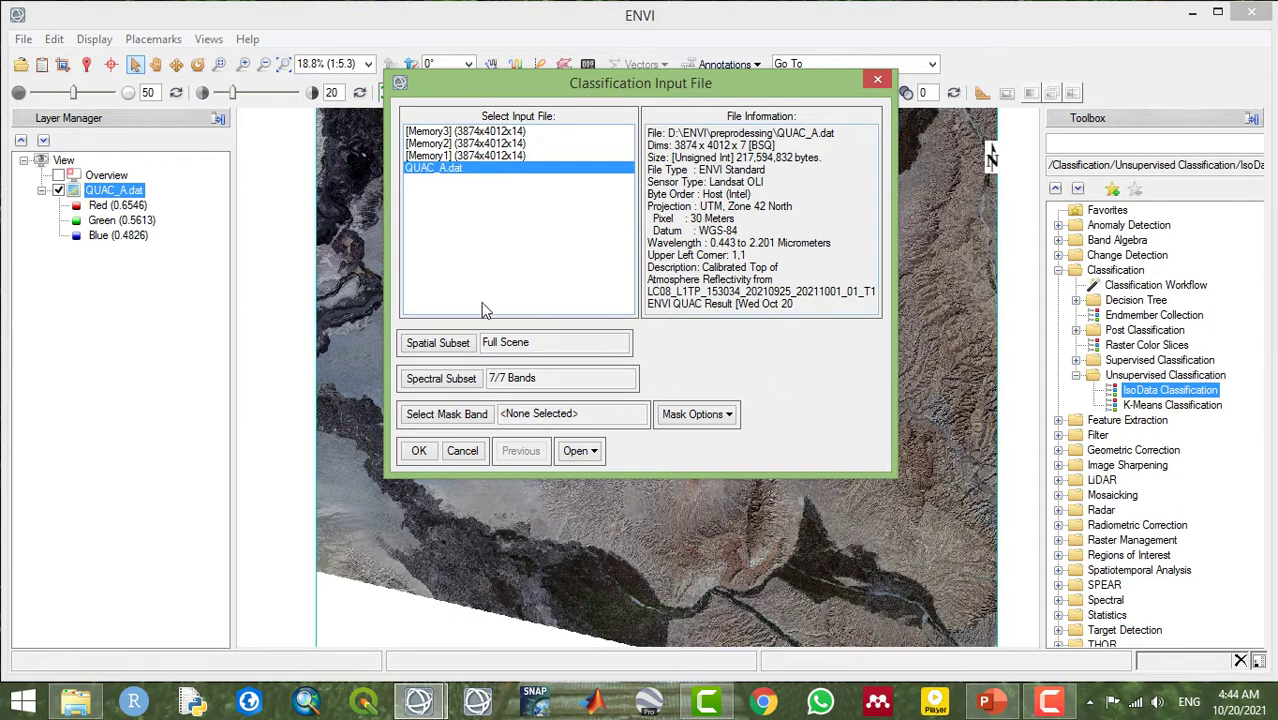
- Check the spatial subset, keep the full scene with all seven spectral bands, and accept the classification input
click(437, 346)
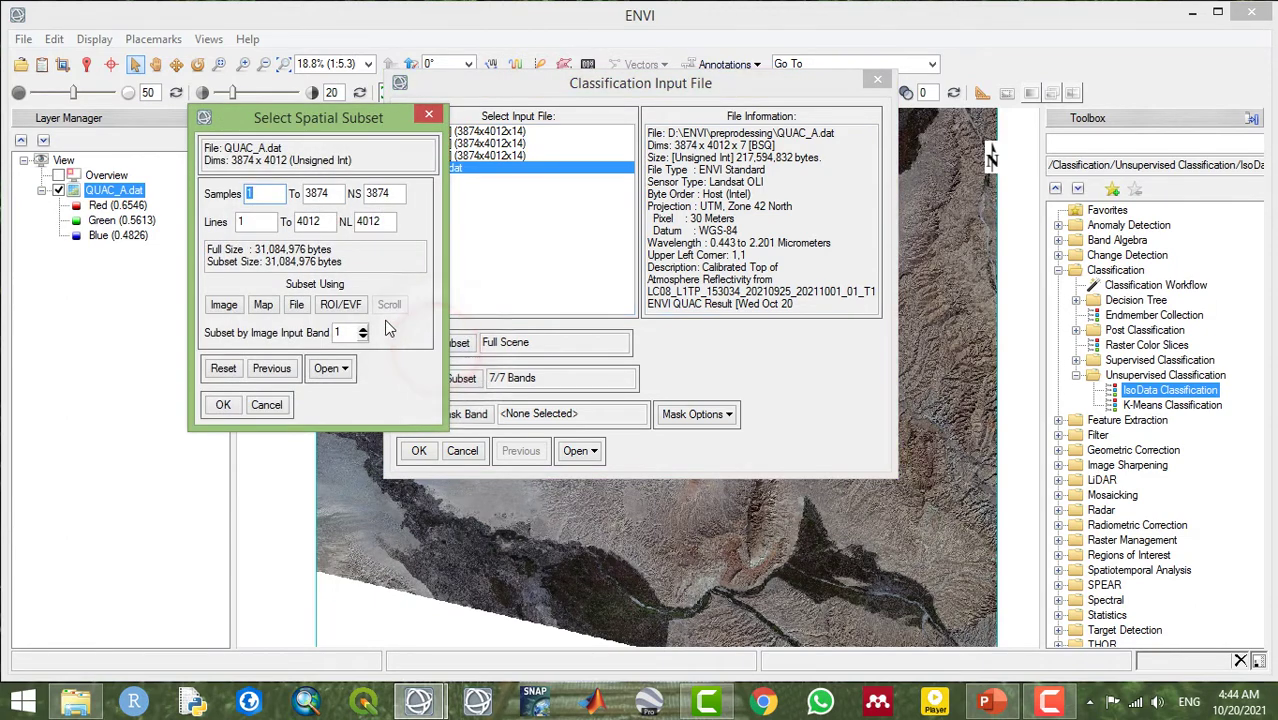
click(266, 407)
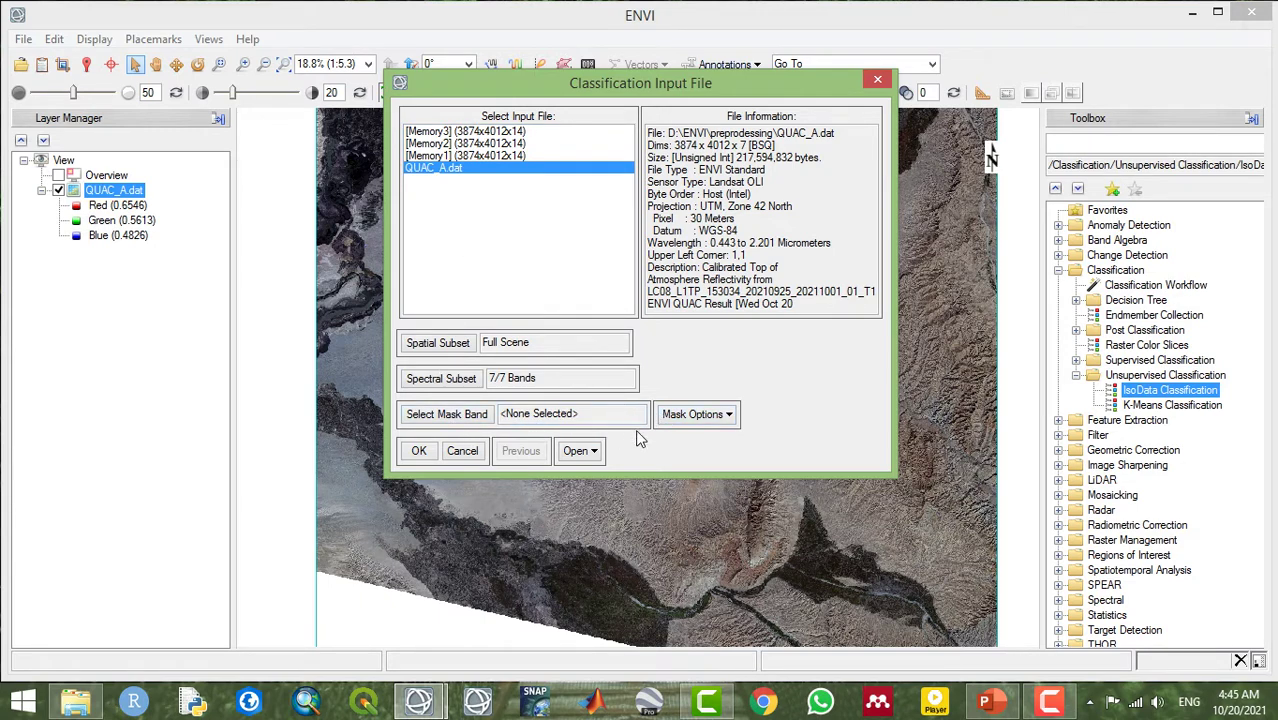
click(449, 385)
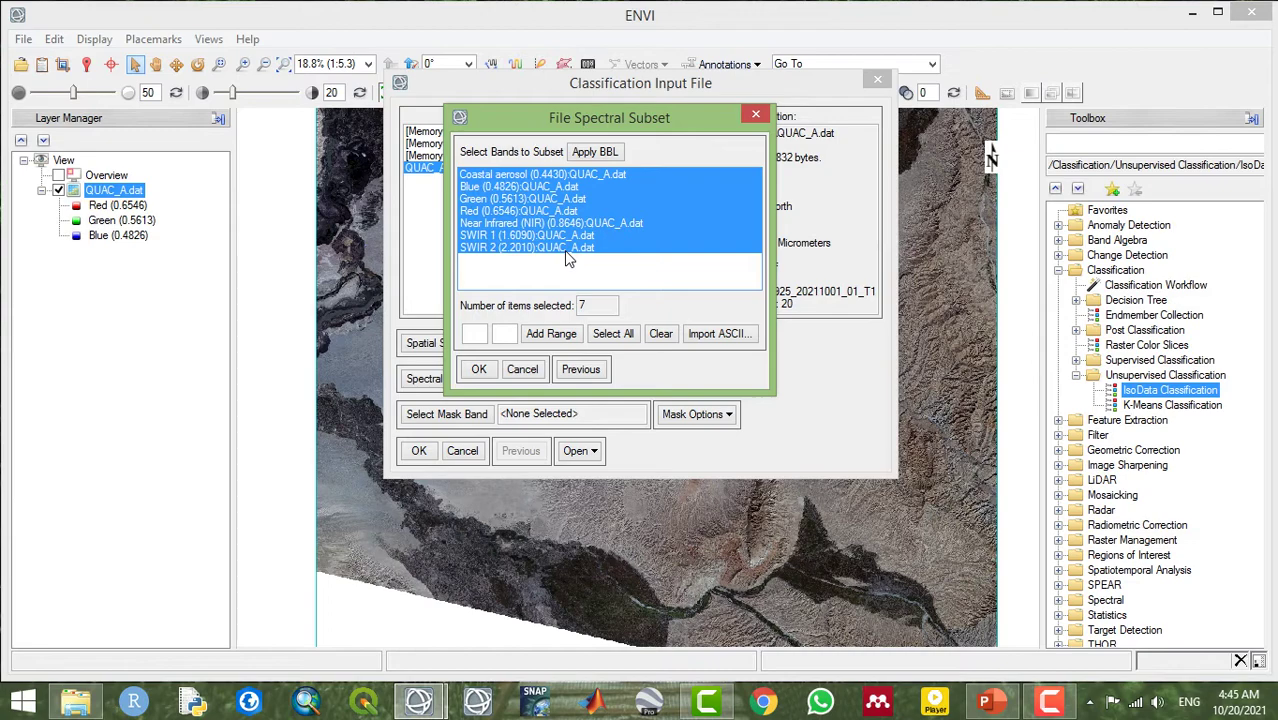
click(484, 369)
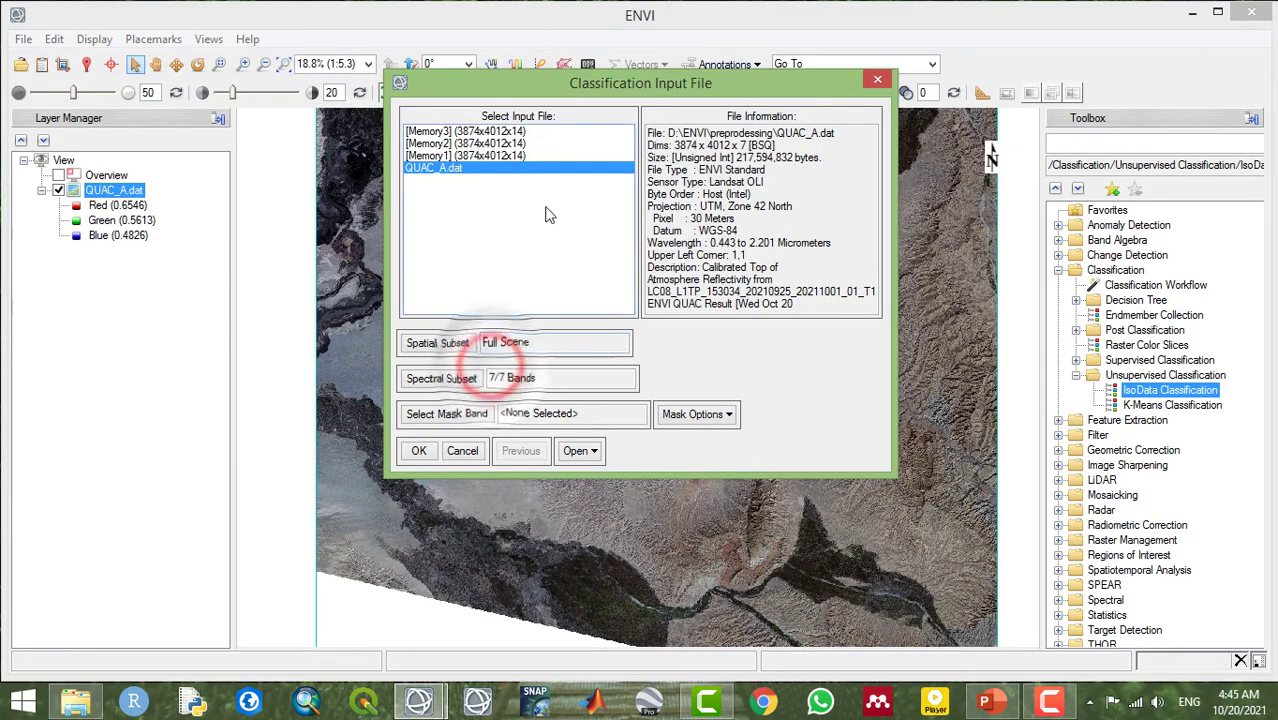
click(420, 451)
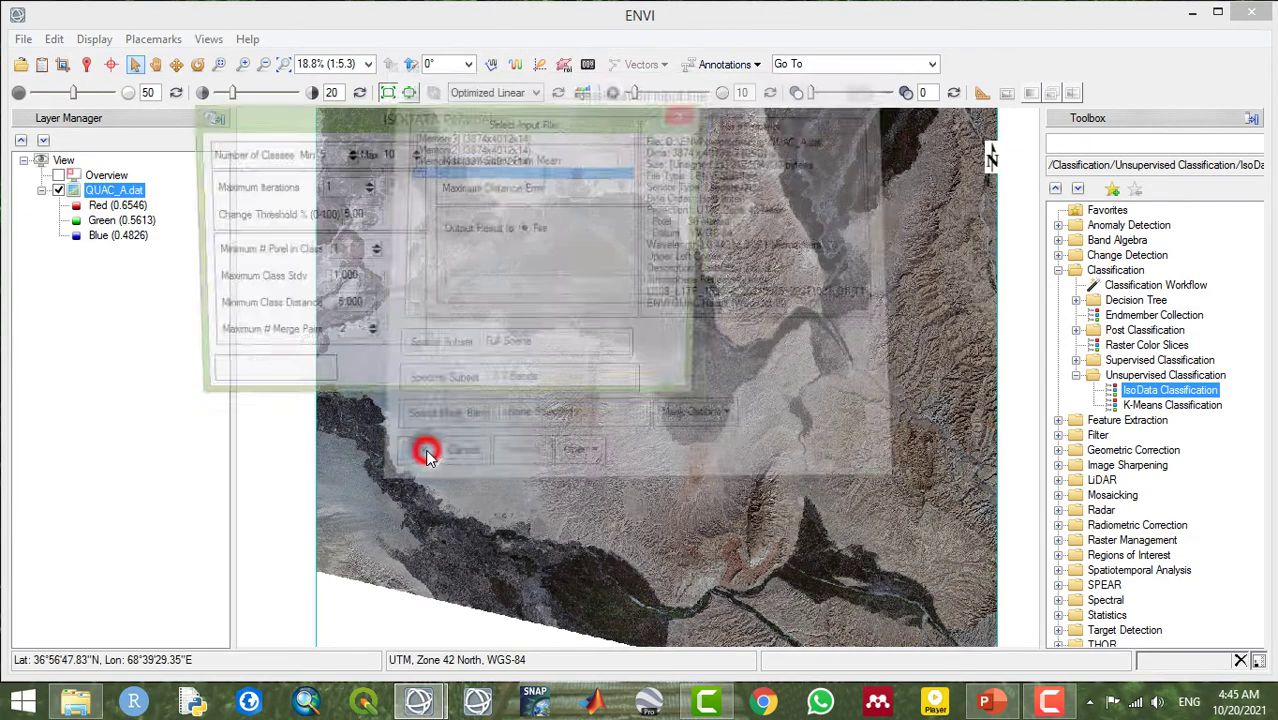
- Set both the minimum and maximum number of ISODATA classes to 4, leaving the maximum stdev and distance error blank
click(502, 112)
drag(520, 118, 728, 65)
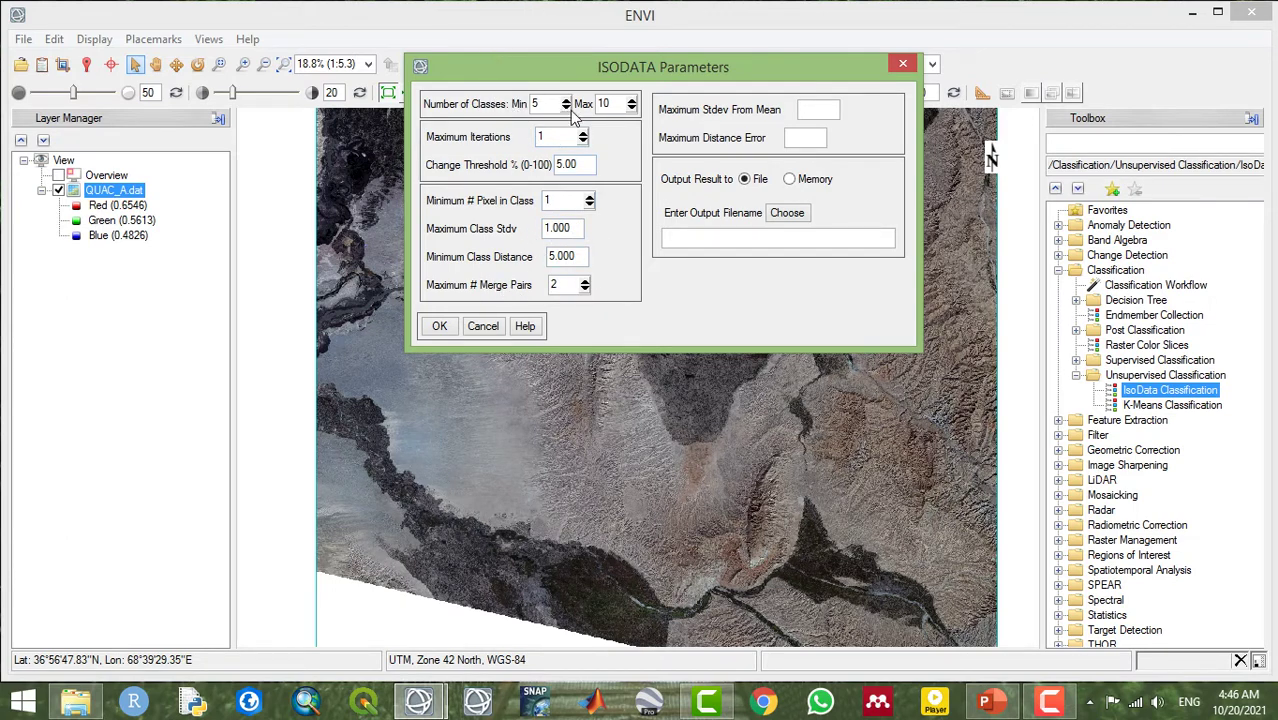
click(631, 108)
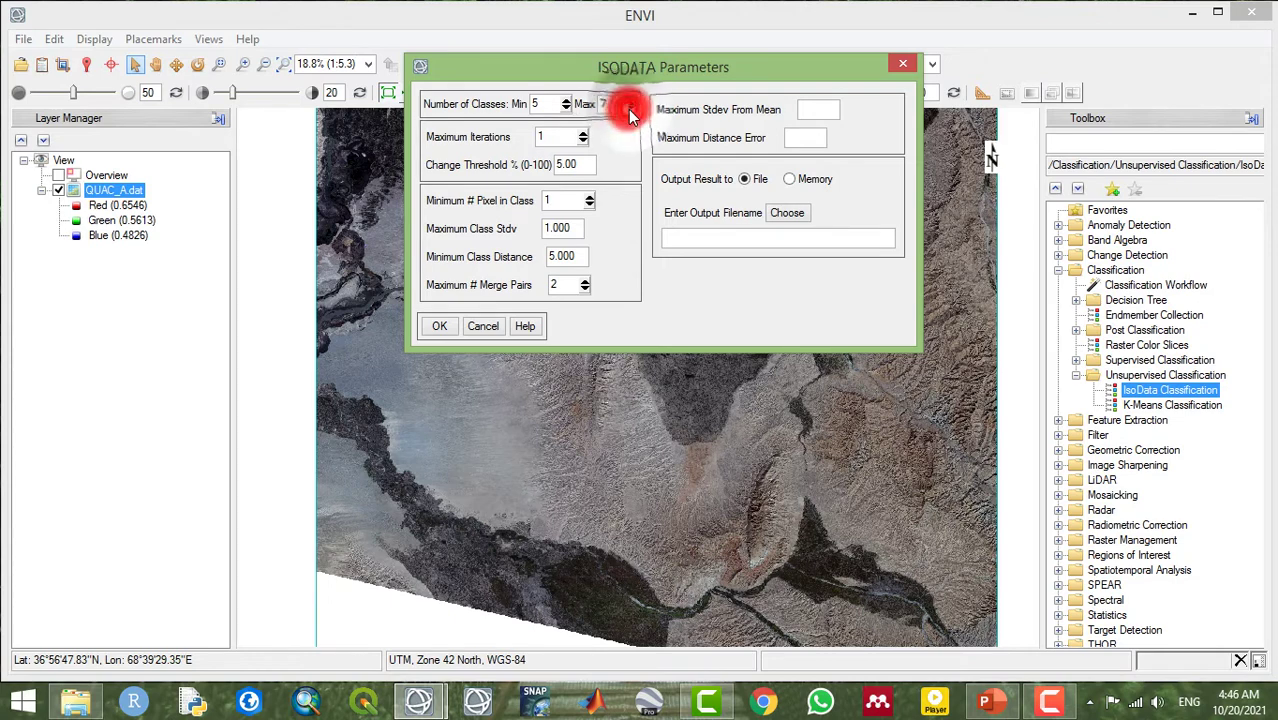
click(566, 108)
click(566, 108)
click(567, 100)
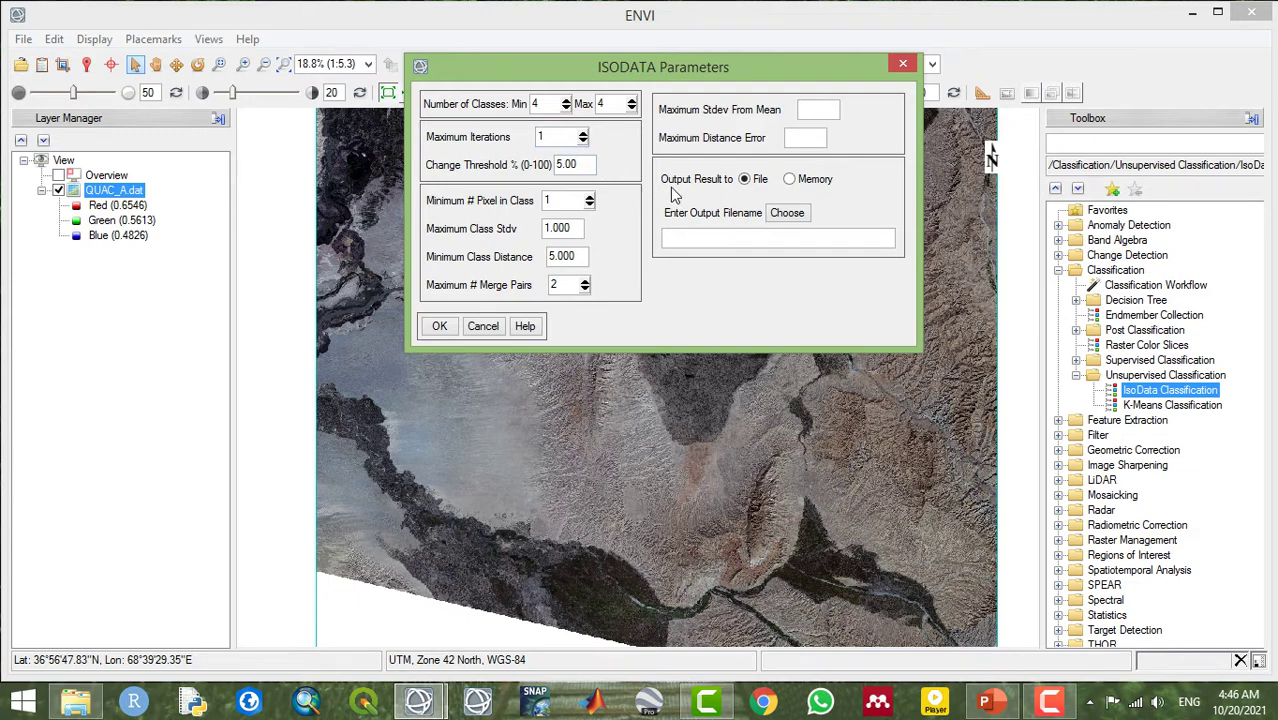
click(820, 108)
click(809, 137)
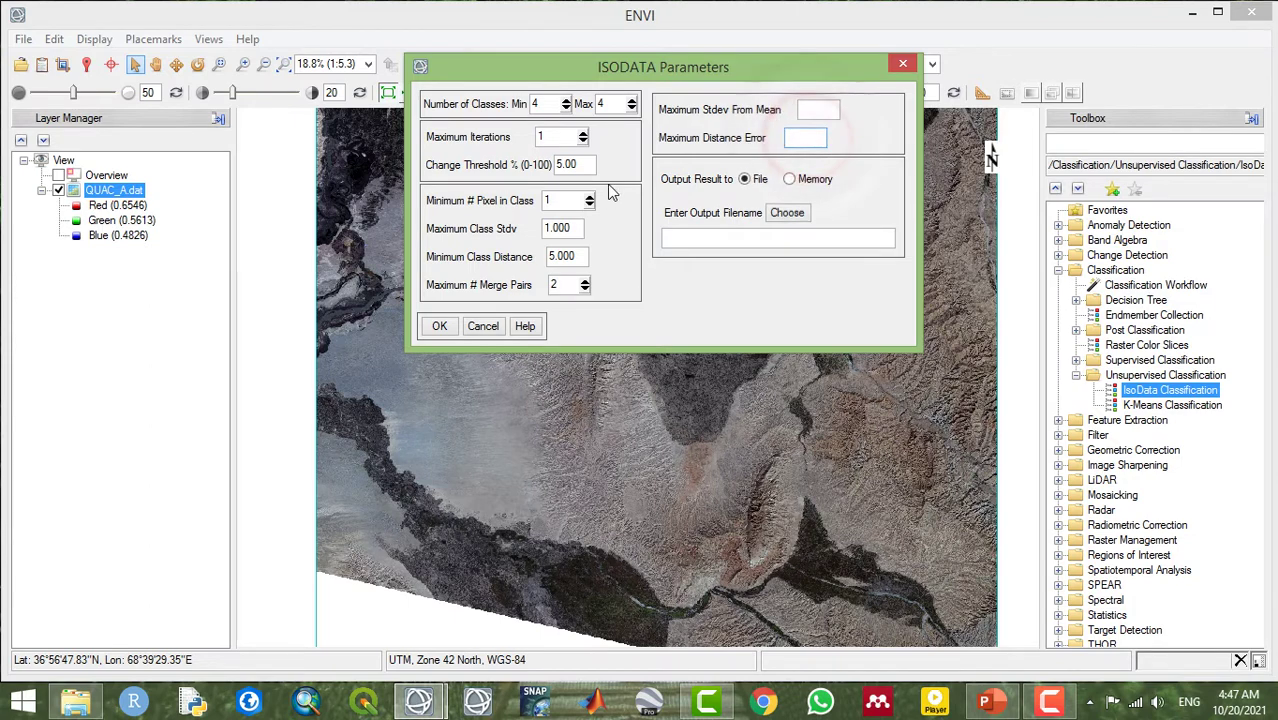
- Set the ISODATA maximum iterations to 10
click(584, 135)
click(584, 135)
click(584, 135)
click(584, 135)
click(584, 135)
click(584, 135)
click(584, 135)
click(584, 135)
click(584, 135)
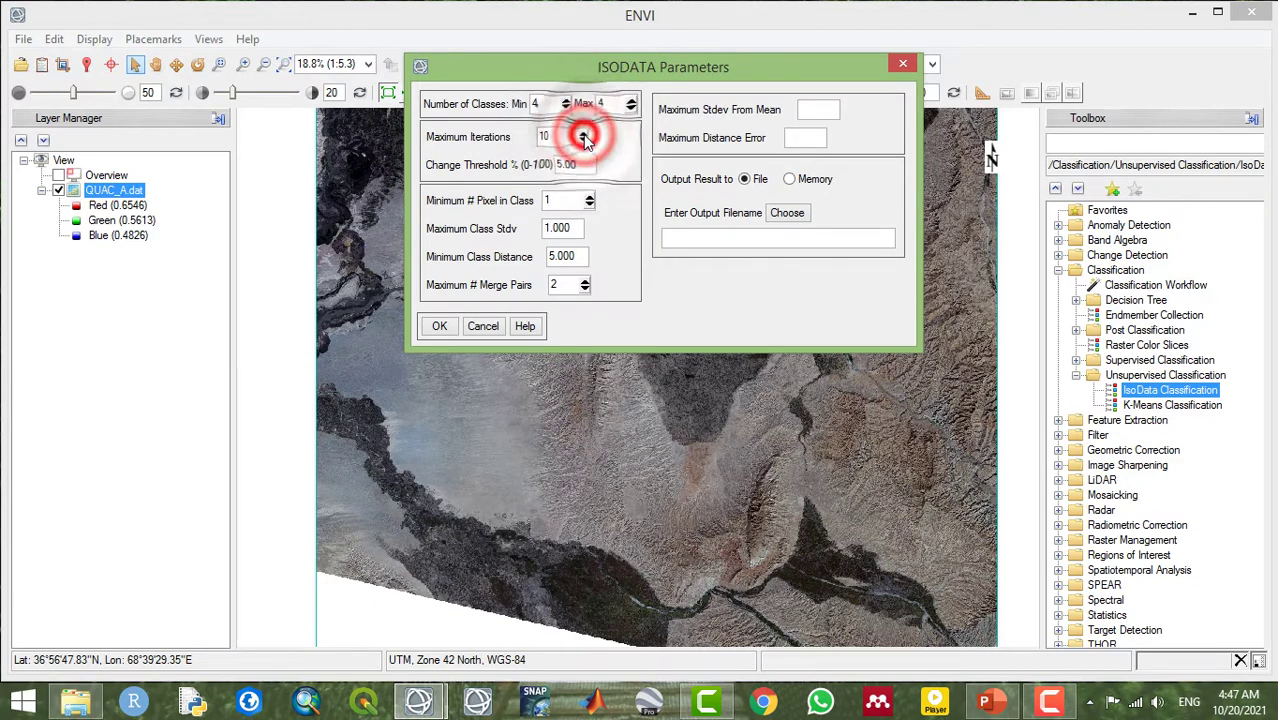
click(640, 297)
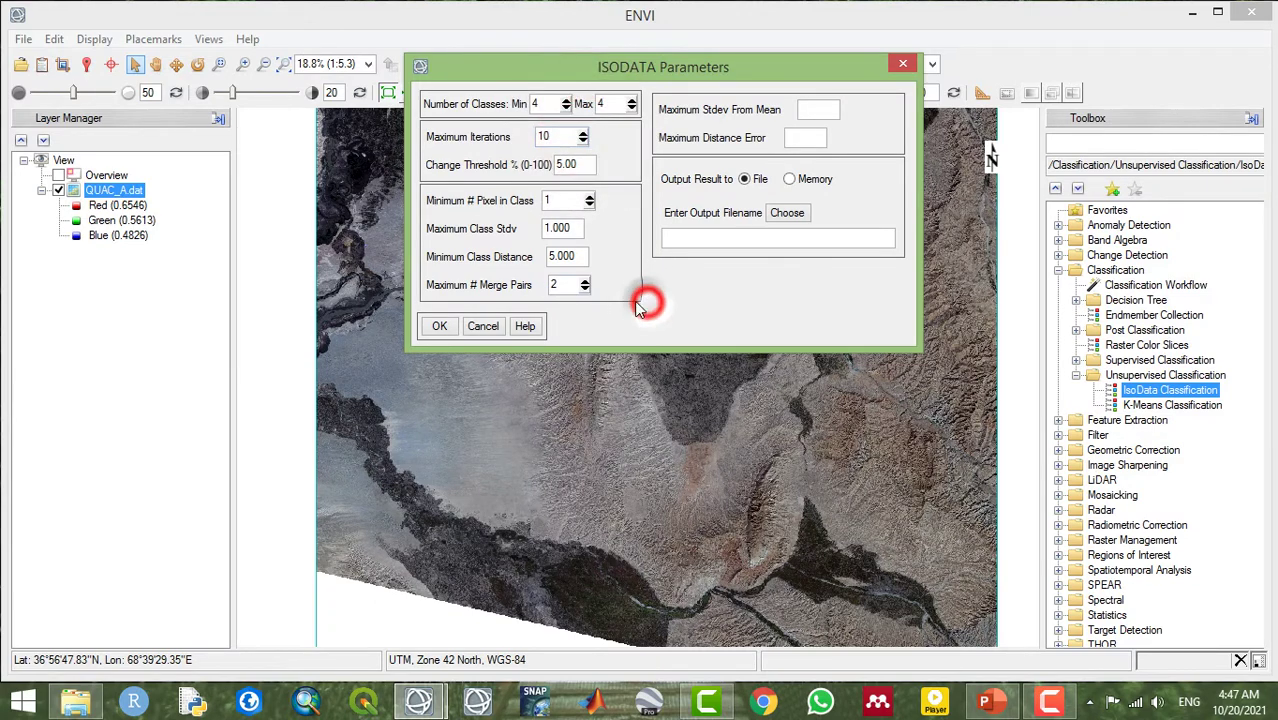
- Set the ISODATA output file to IsoData in the preprodessing folder and run the classification
click(787, 213)
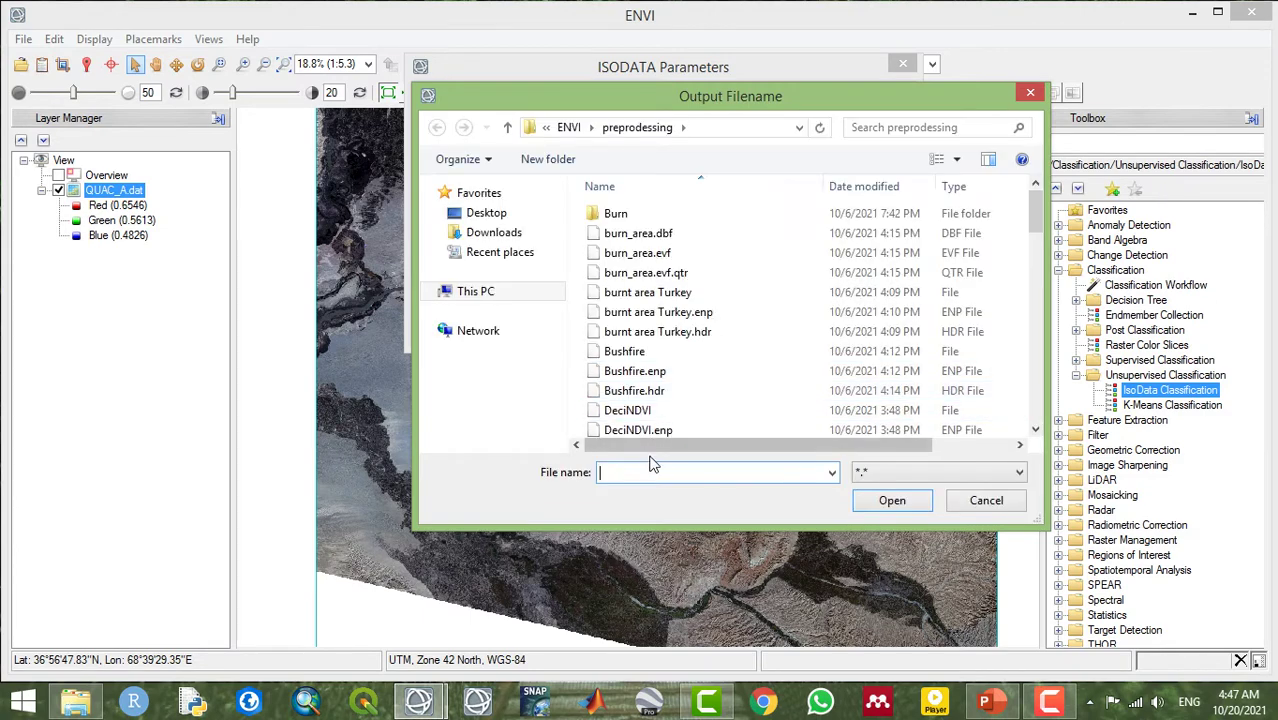
click(640, 469)
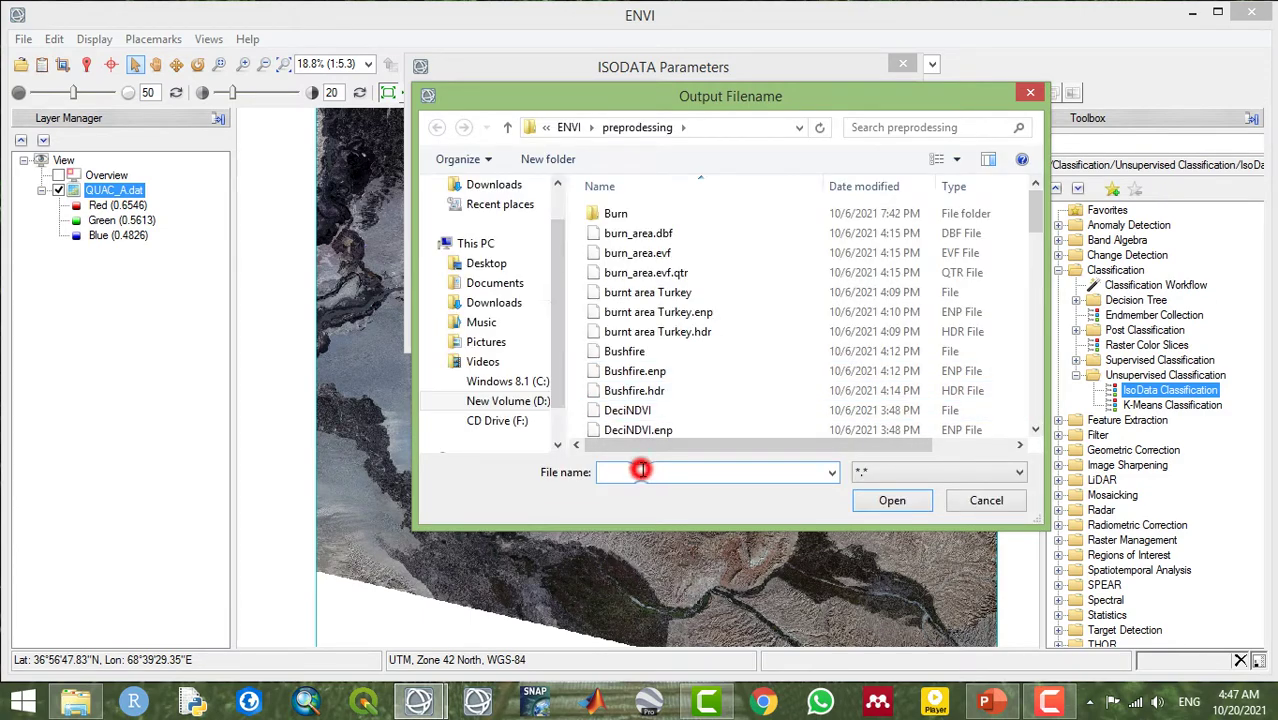
click(649, 469)
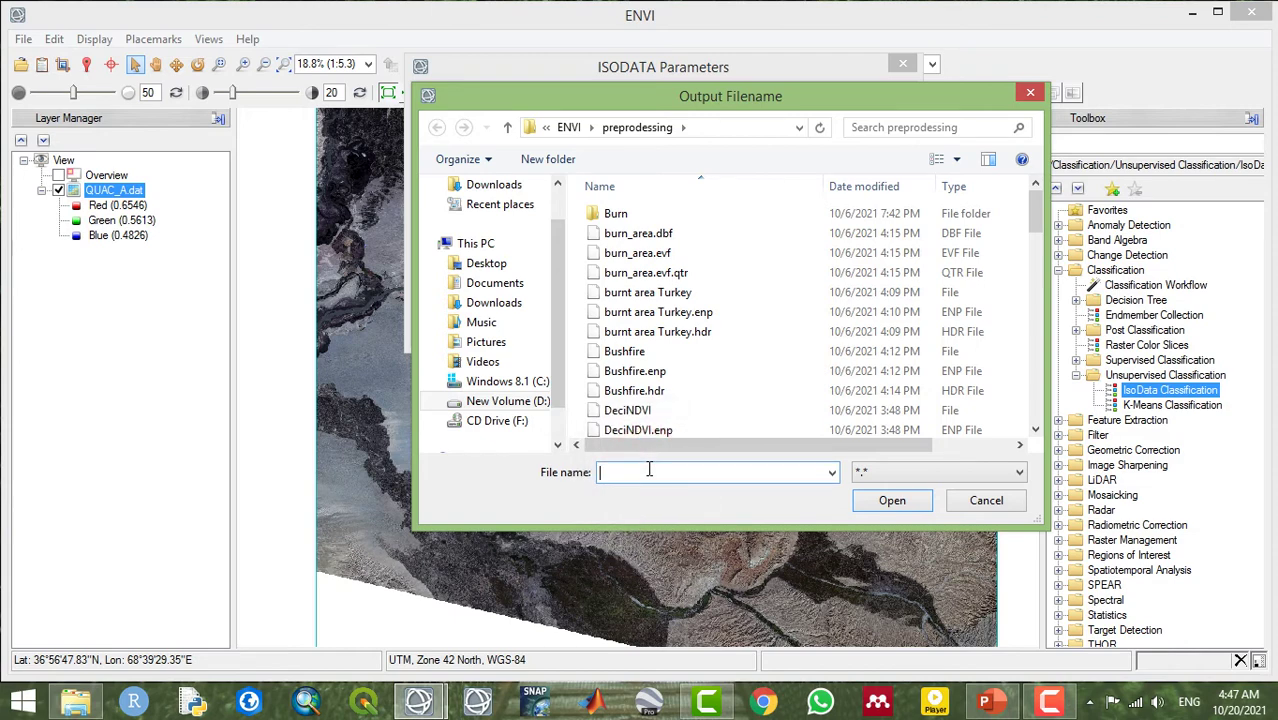
text(IsoData)
click(890, 500)
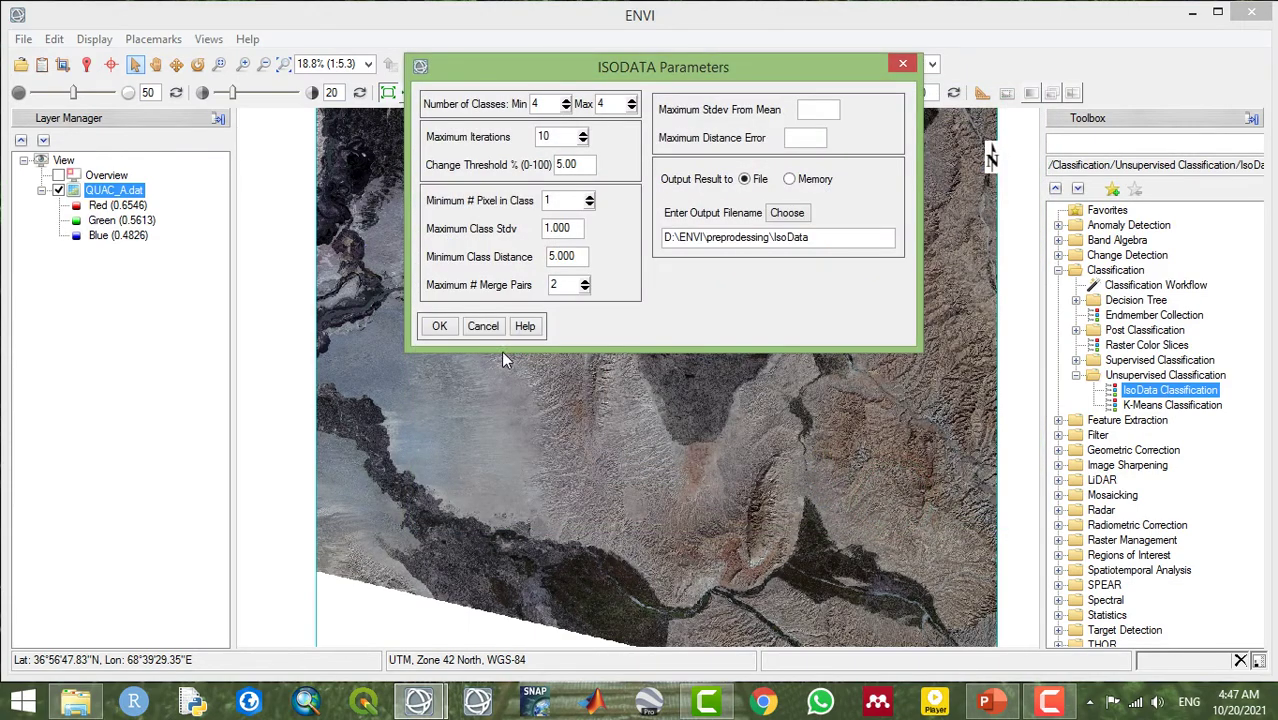
click(440, 327)
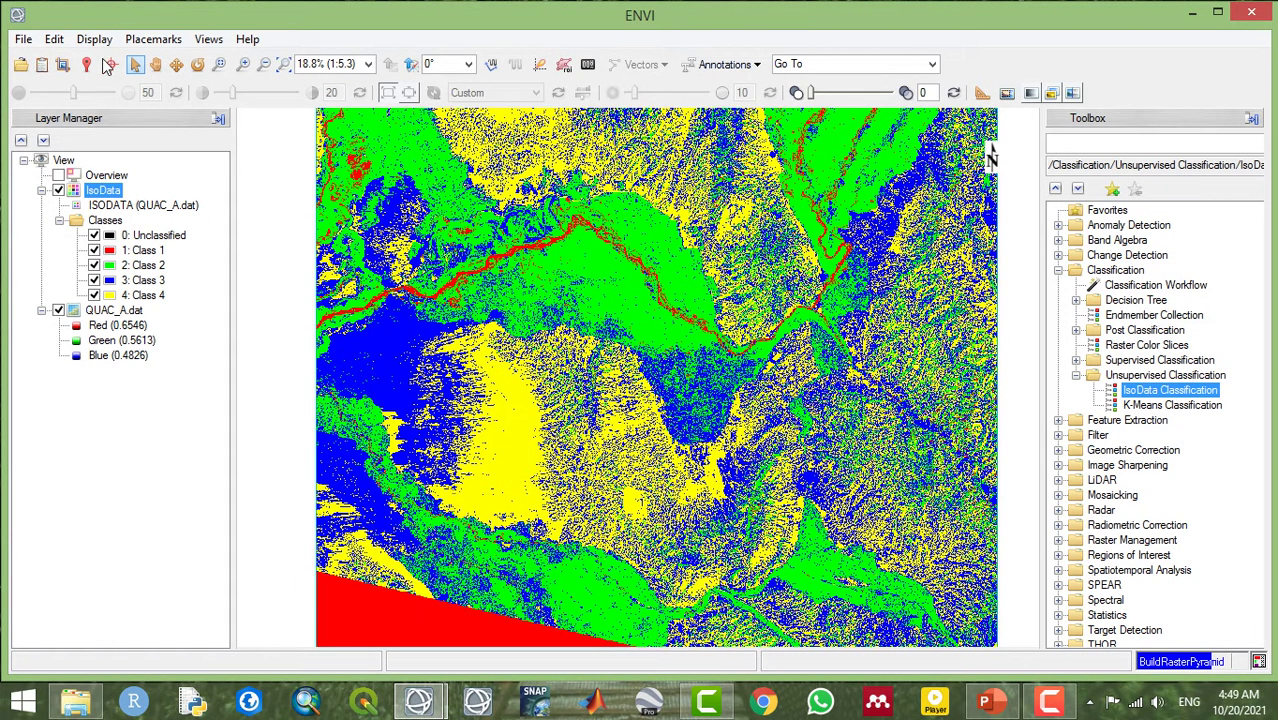
- Compare the IsoData classes along the river with the QUAC_A.dat image by repeatedly hiding and showing the IsoData layer
click(153, 63)
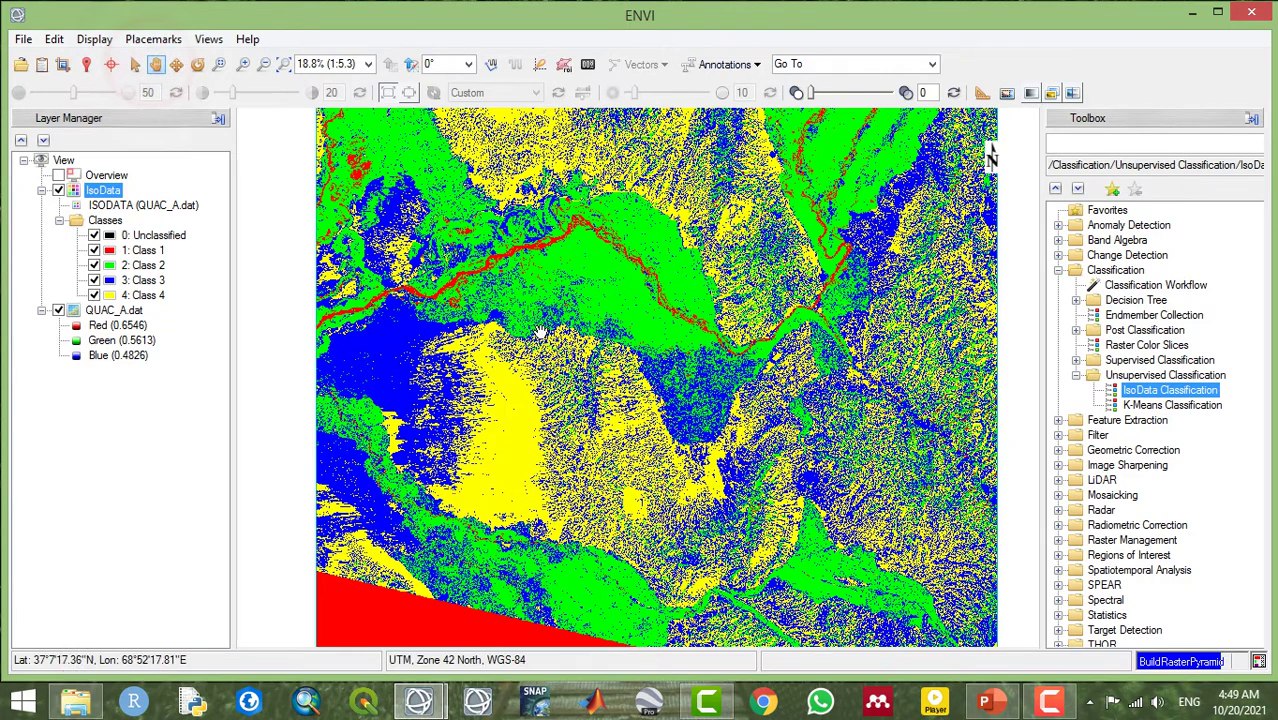
scroll(542, 345, down, 1)
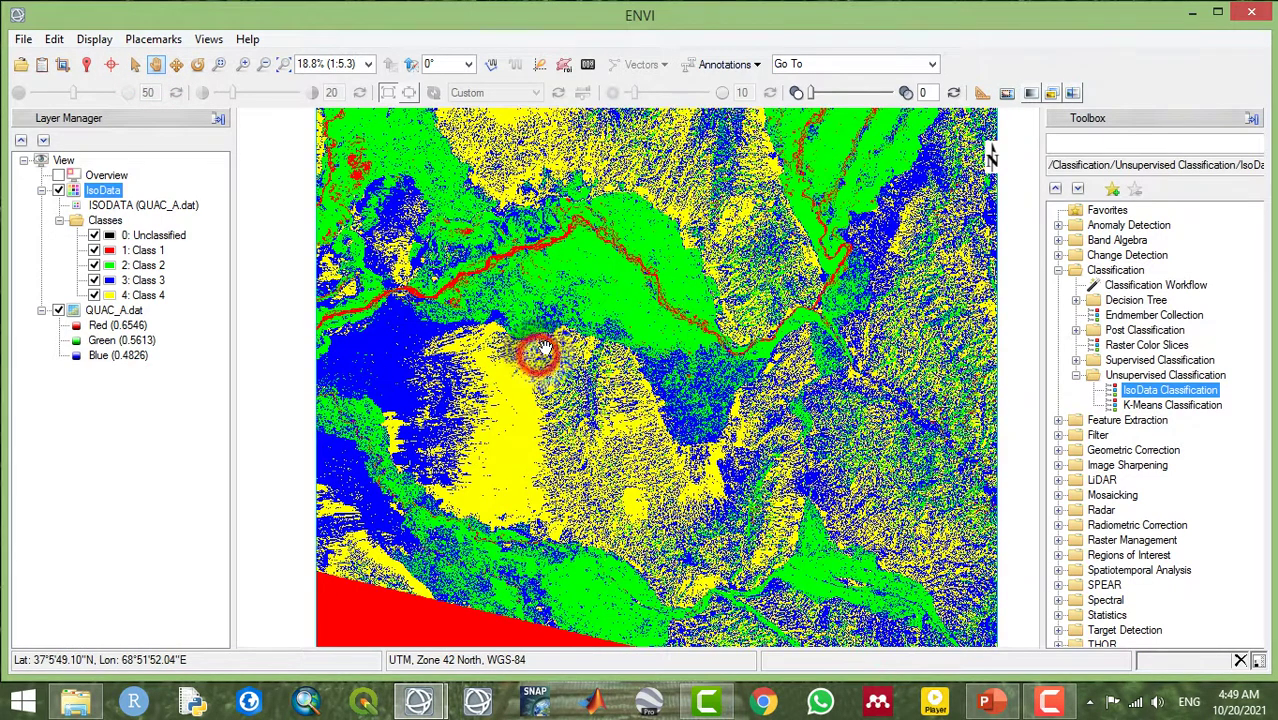
scroll(542, 346, down, 4)
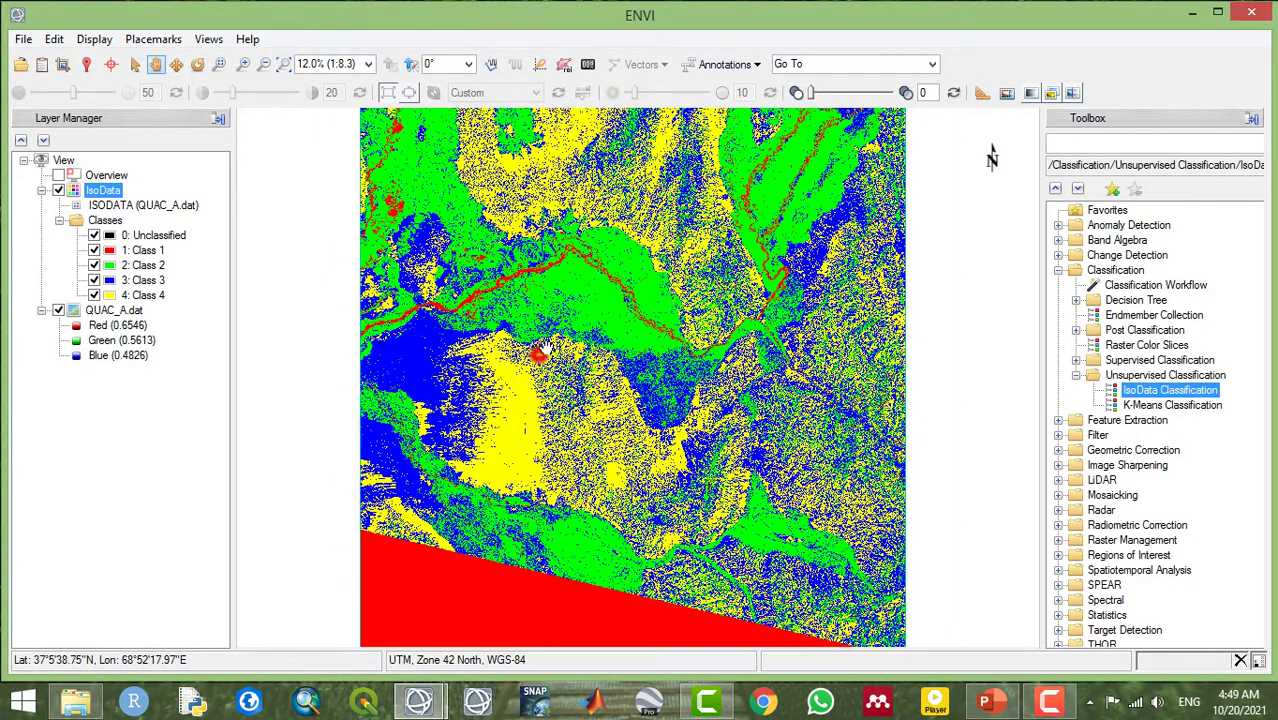
scroll(545, 347, up, 10)
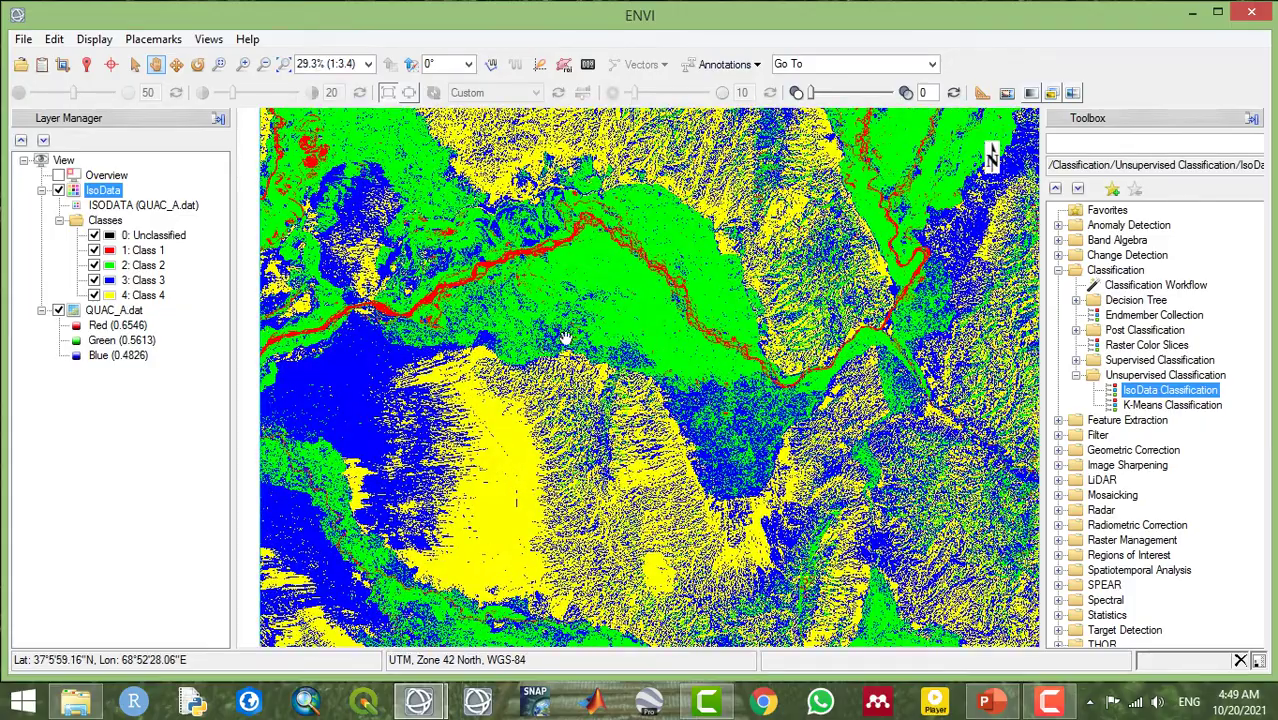
scroll(603, 320, up, 2)
drag(650, 355, 705, 340)
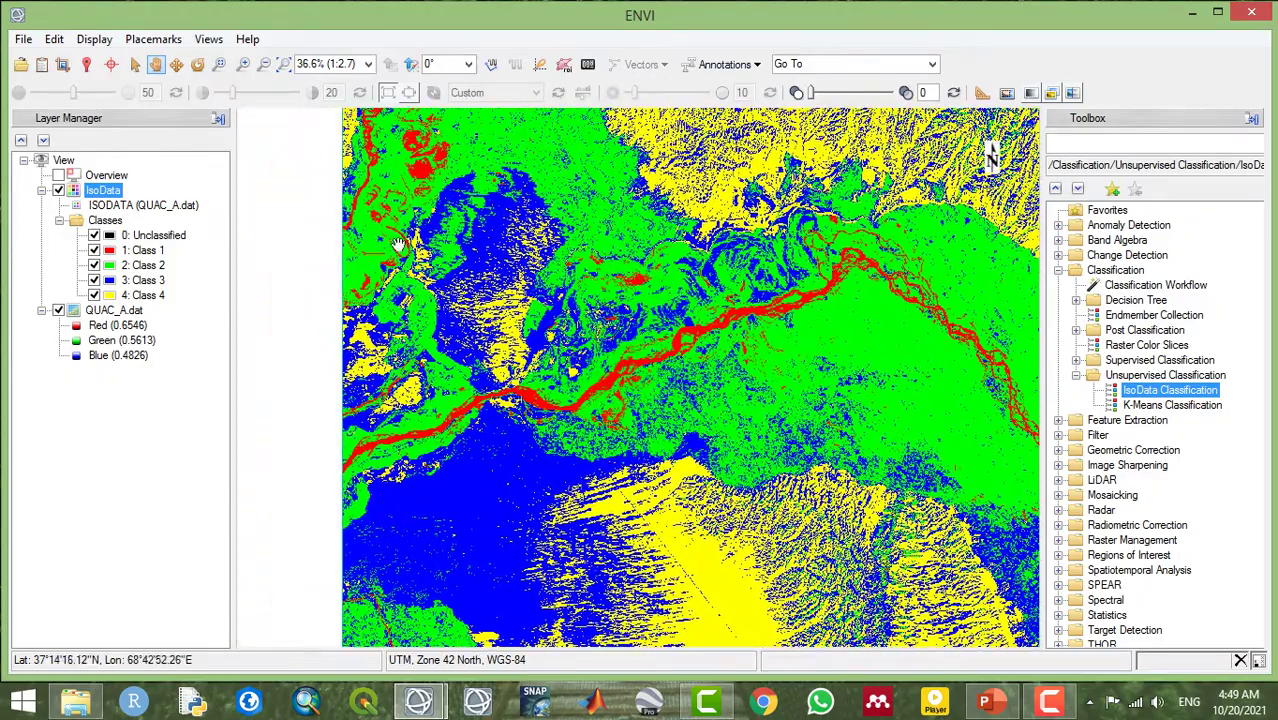
click(59, 191)
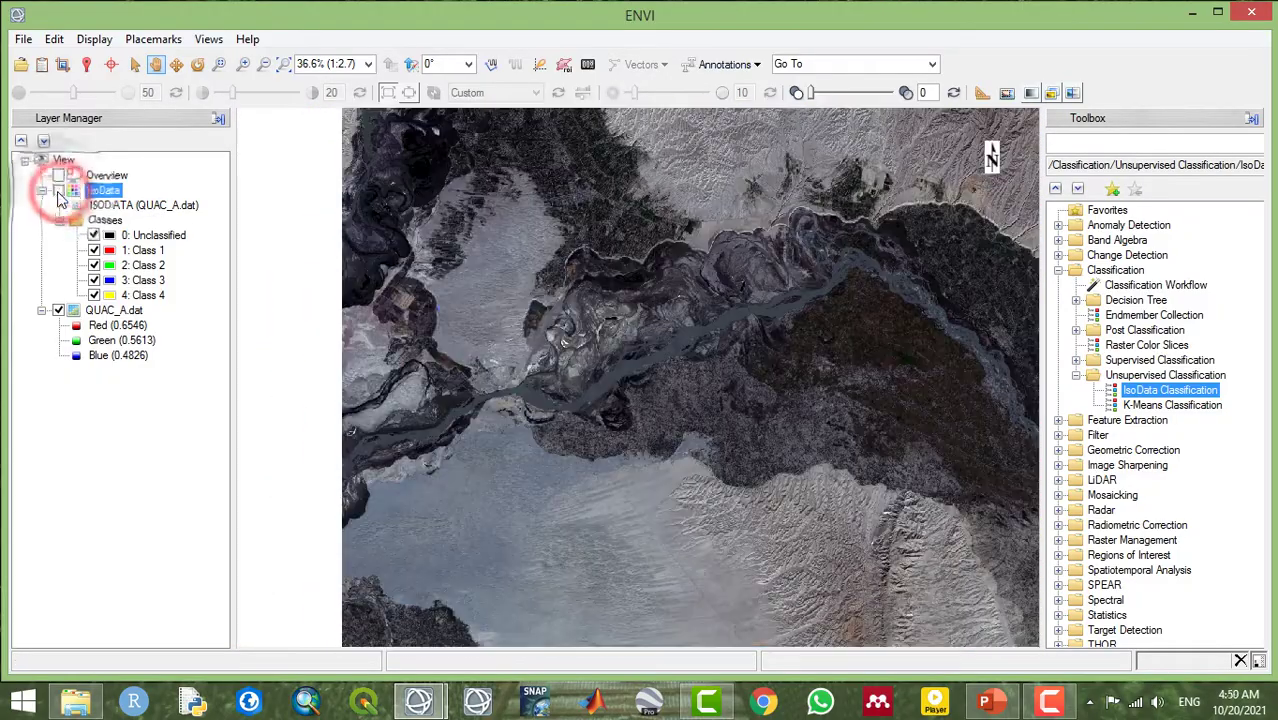
click(59, 191)
click(59, 191)
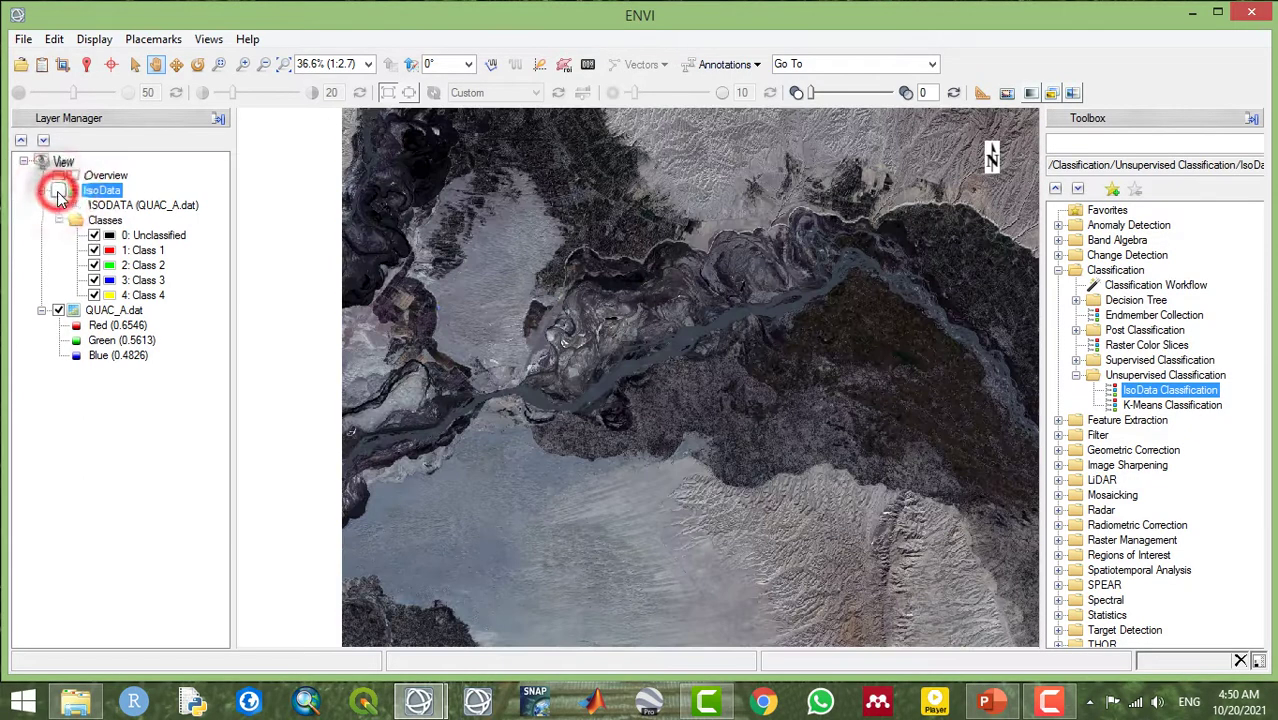
click(59, 191)
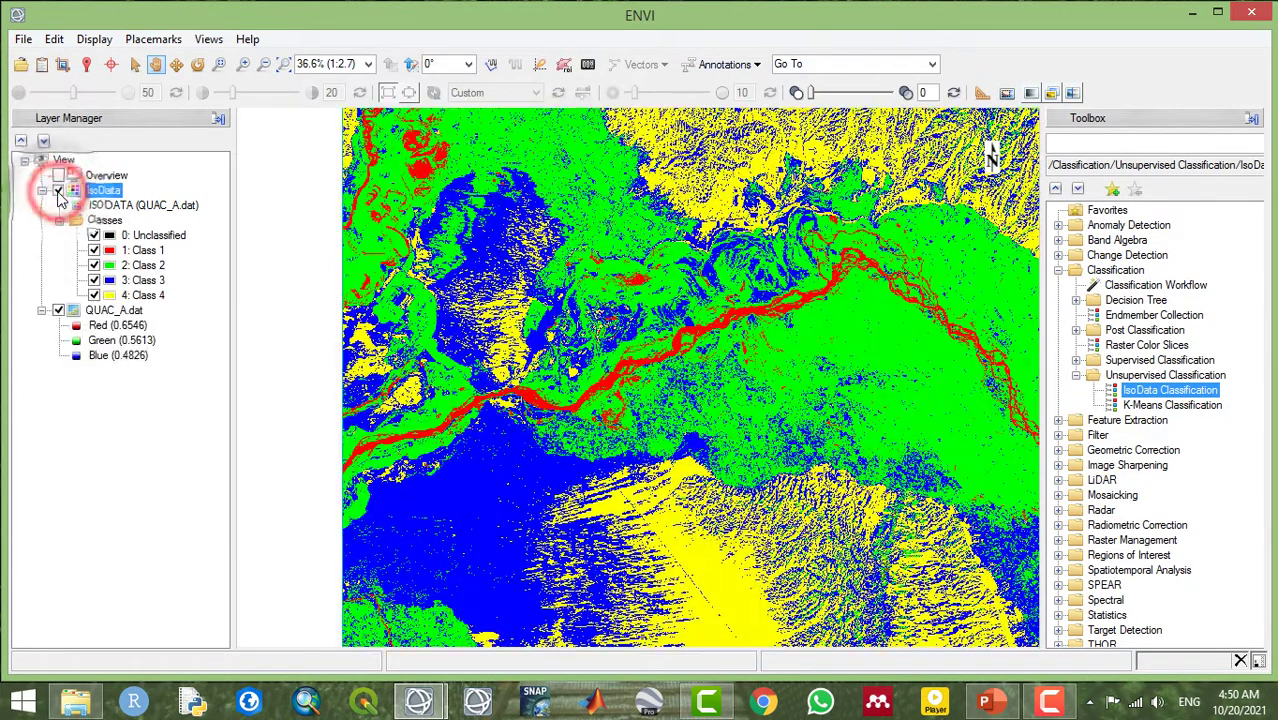
click(59, 191)
click(59, 191)
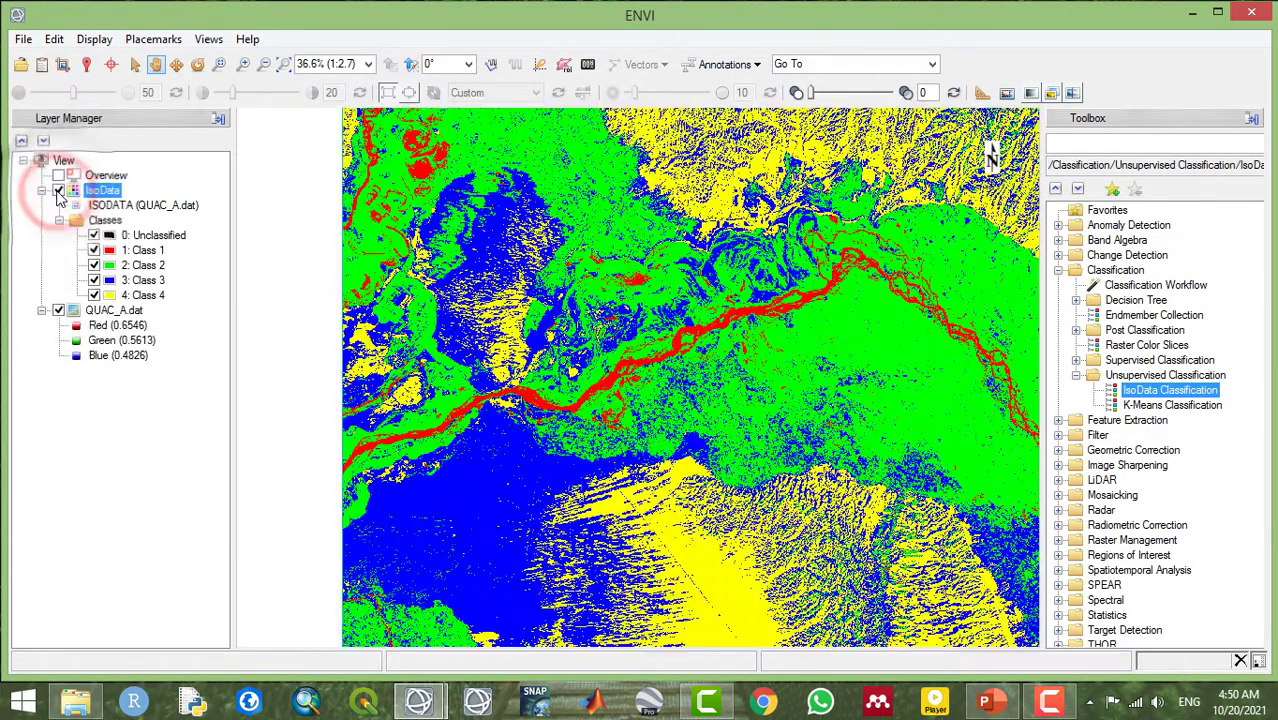
- Examine the ISODATA class patterns across the plains, the empty southern edge, the southern valley and the river confluence
drag(786, 373, 680, 240)
scroll(657, 241, down, 2)
drag(672, 300, 666, 256)
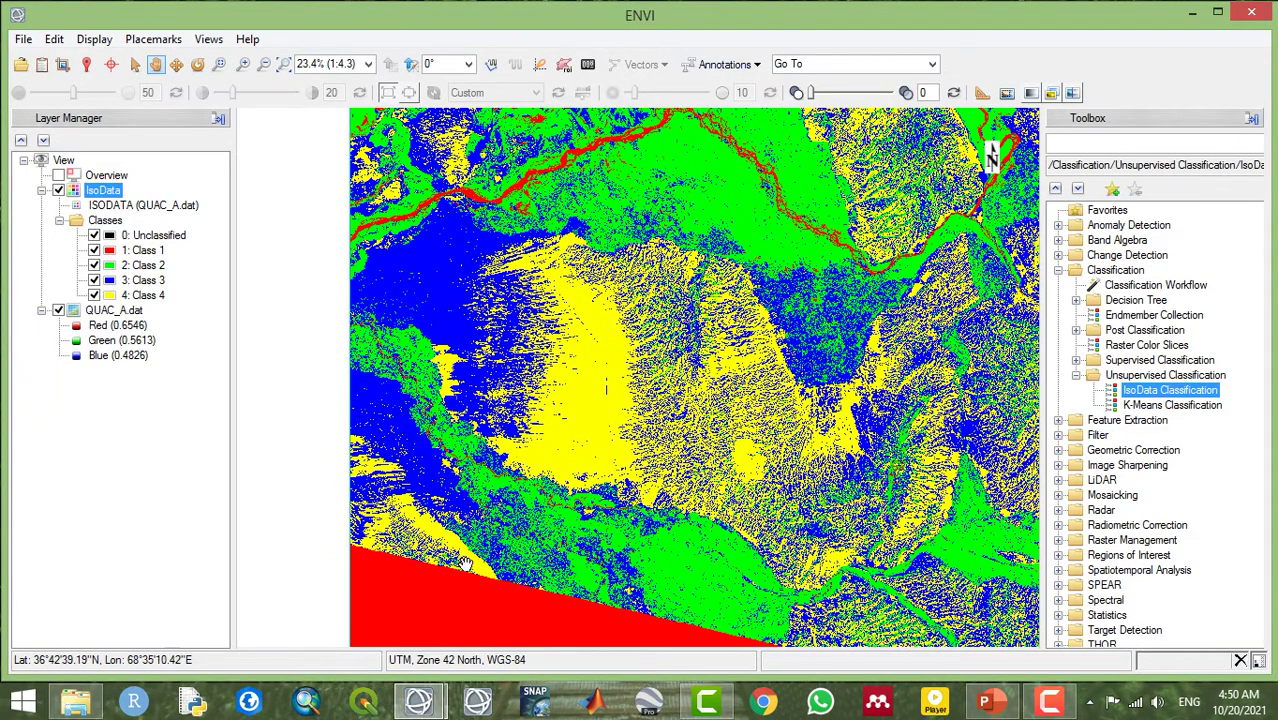
drag(561, 260, 579, 426)
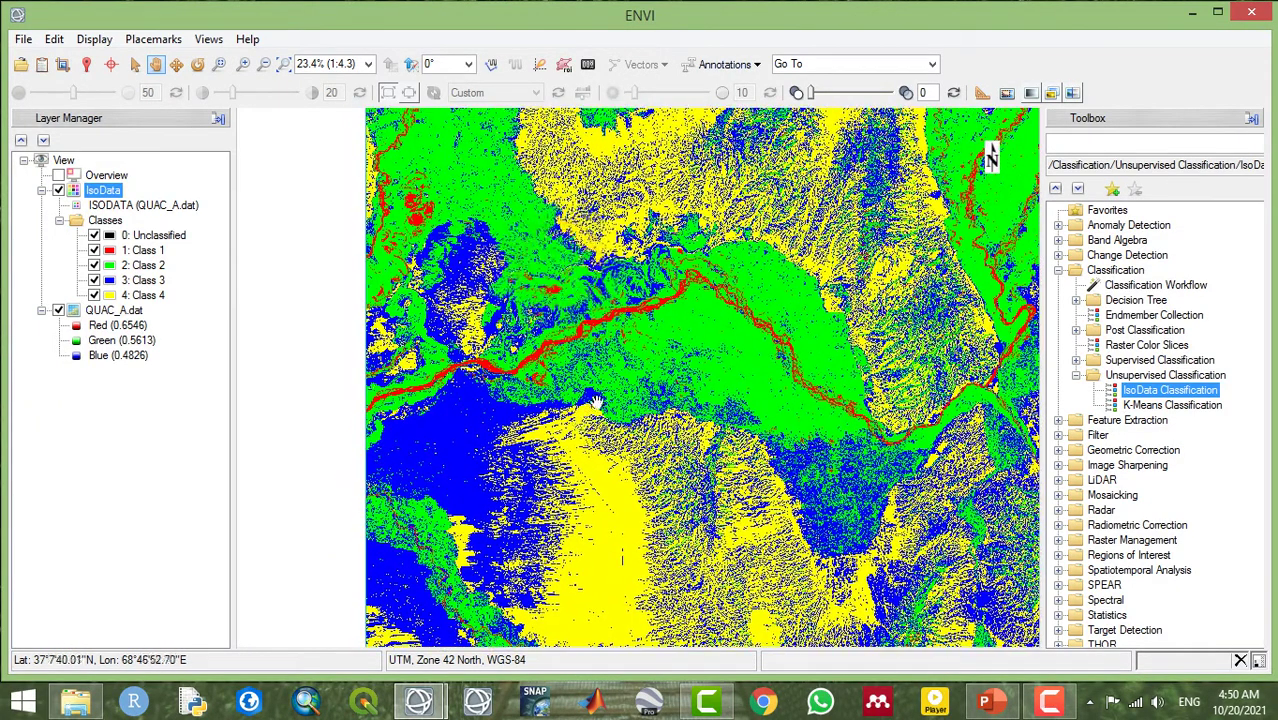
drag(560, 440, 534, 190)
scroll(708, 446, up, 1)
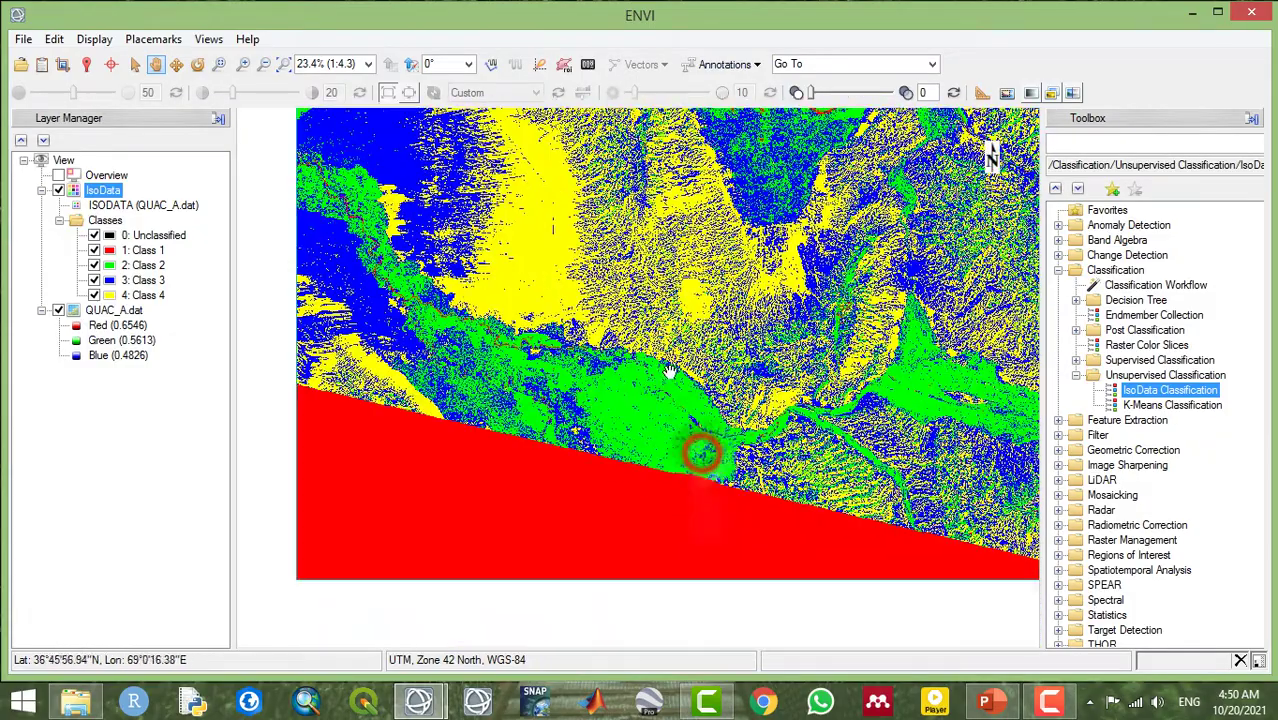
scroll(680, 435, up, 3)
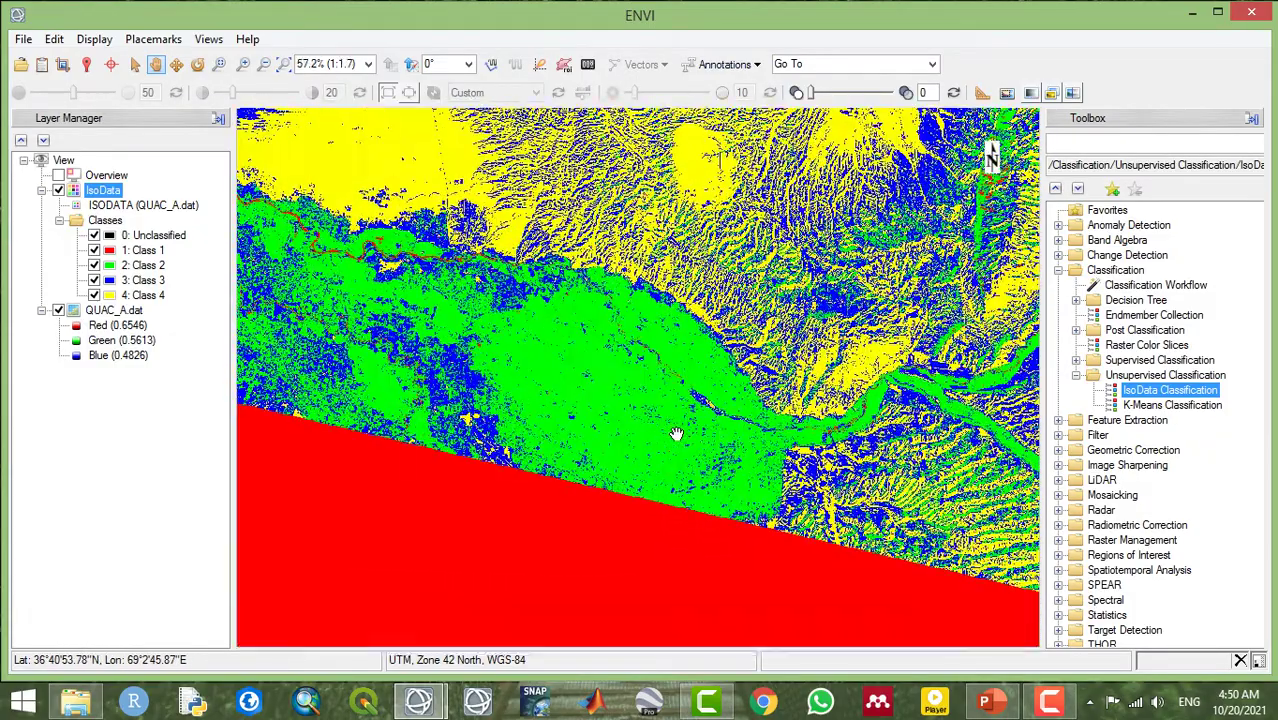
scroll(676, 434, up, 5)
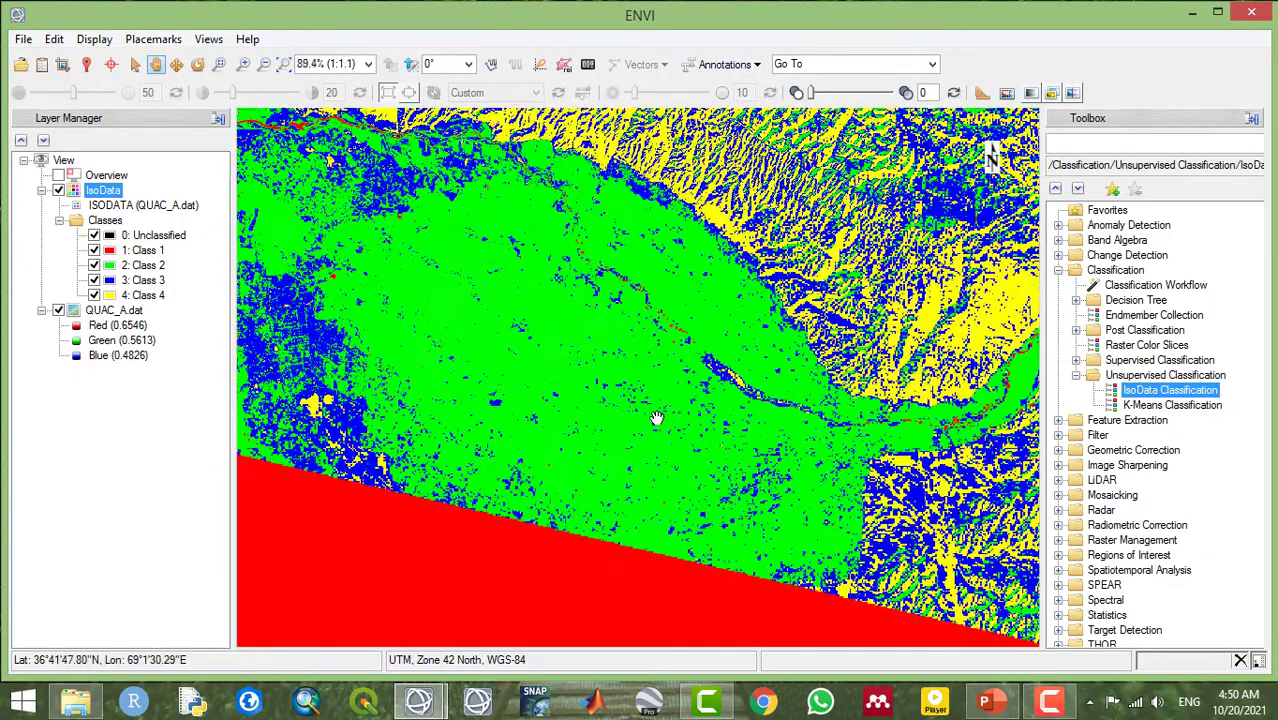
scroll(654, 418, down, 4)
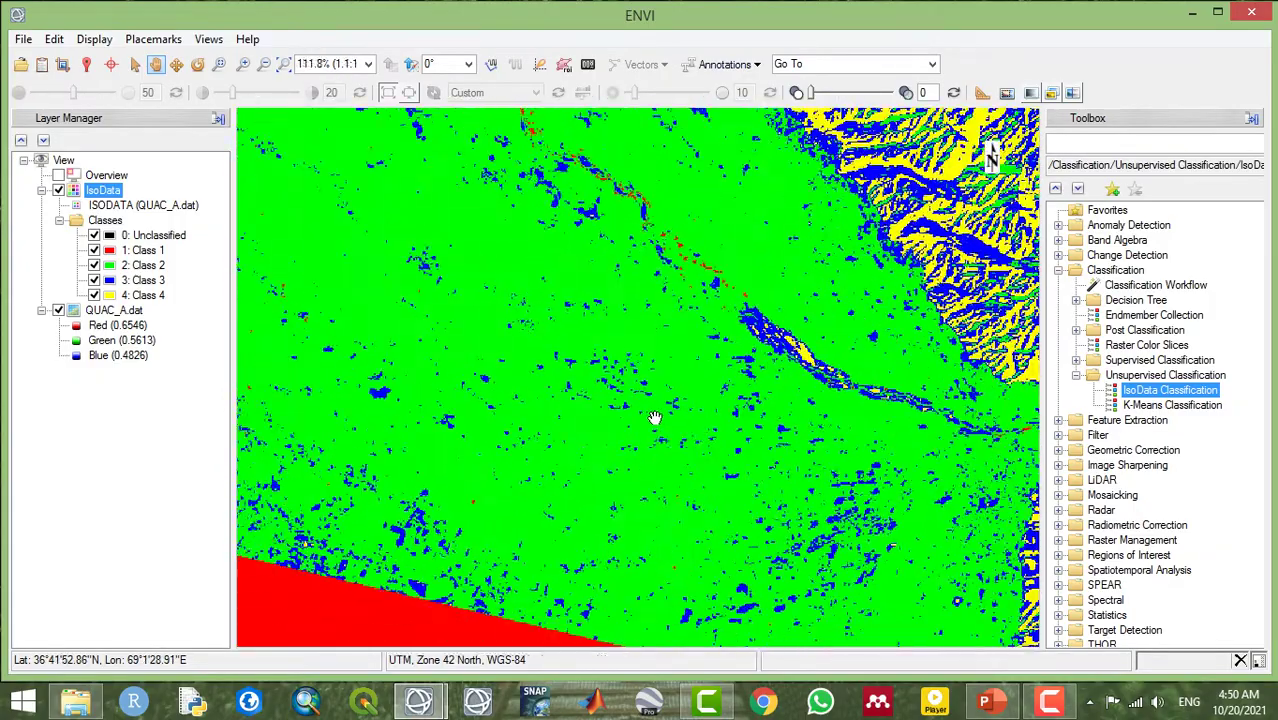
scroll(654, 418, down, 1)
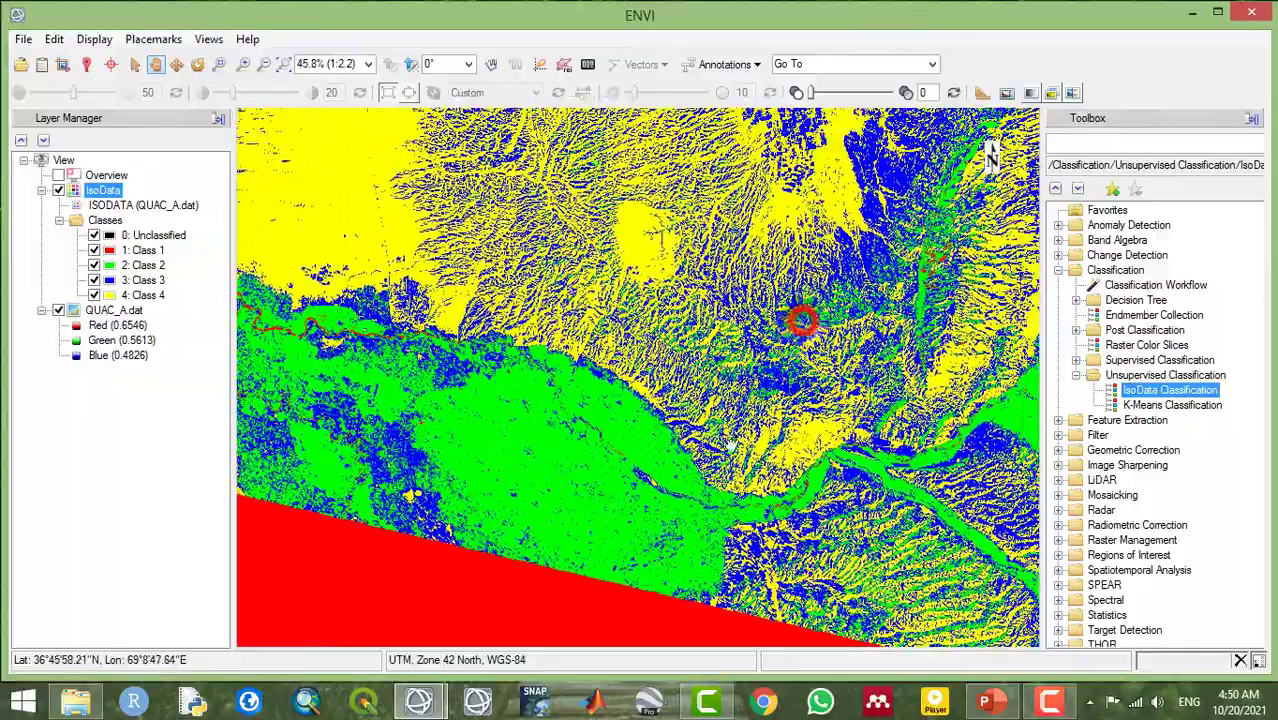
drag(700, 220, 666, 278)
drag(820, 180, 656, 330)
drag(700, 220, 753, 285)
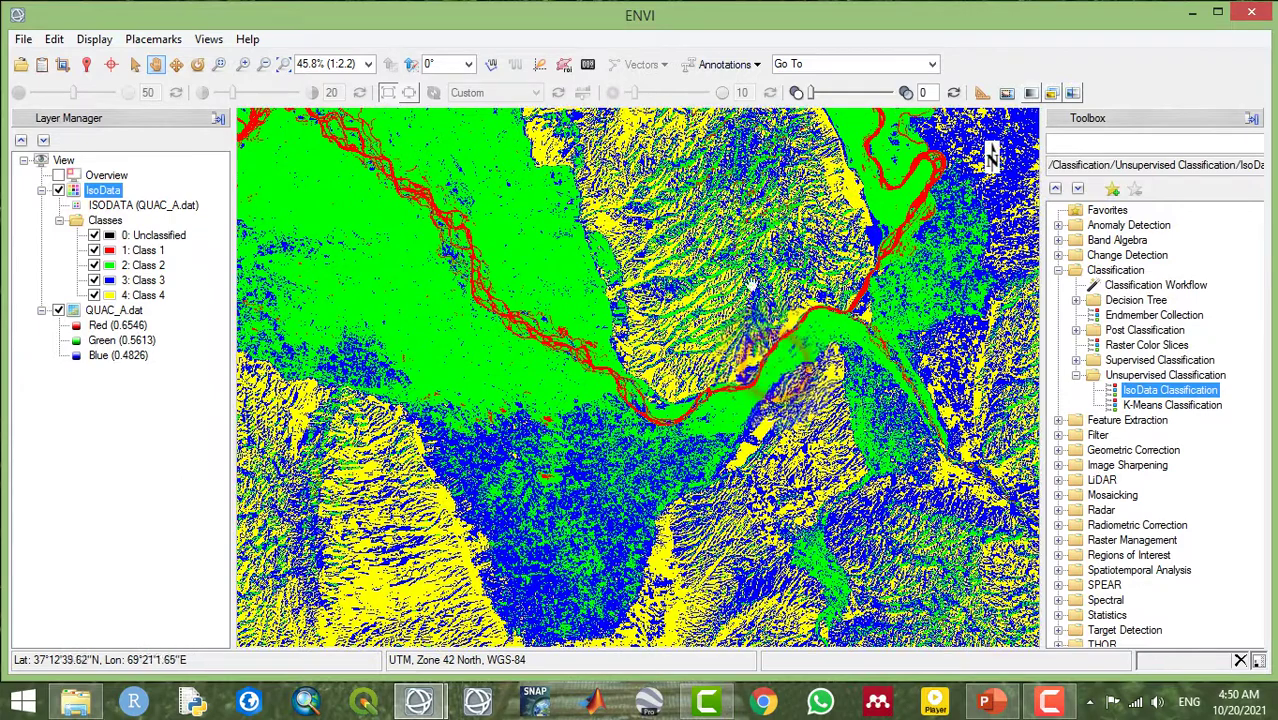
- Hide the IsoData layer and start the unsupervised K-Means Classification with QUAC_A.dat as the input file
click(58, 191)
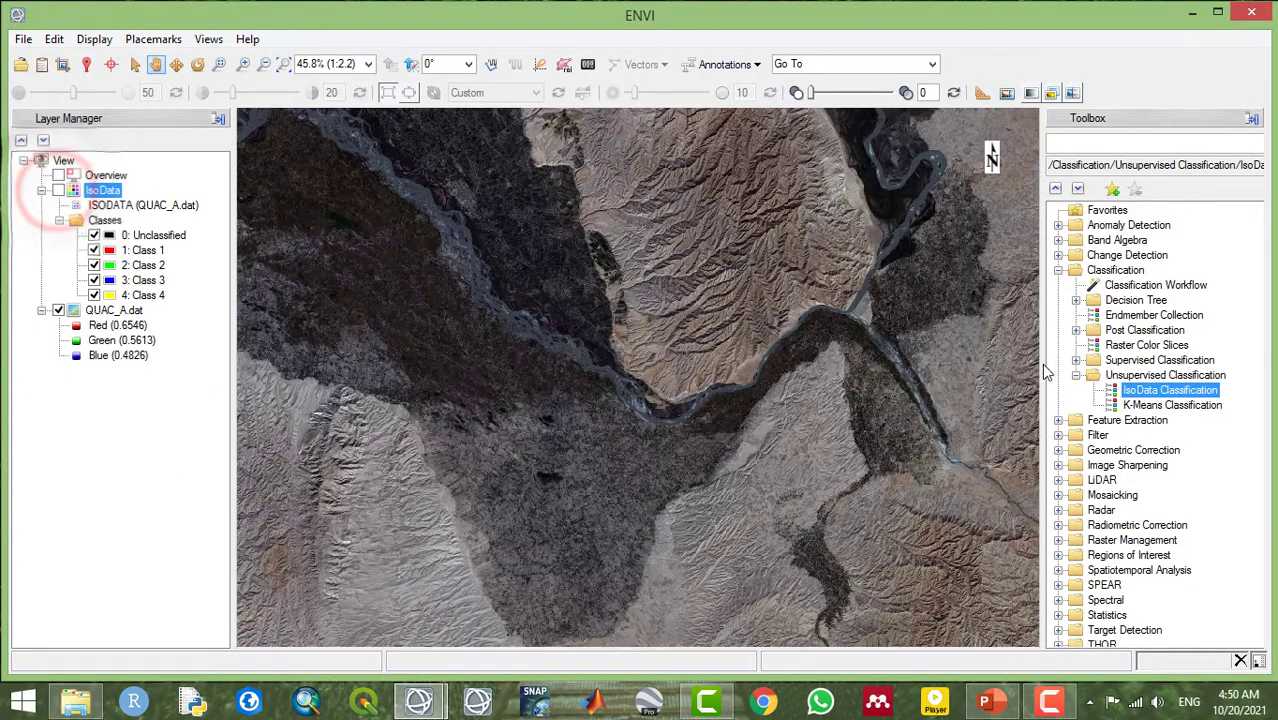
double_click(1152, 405)
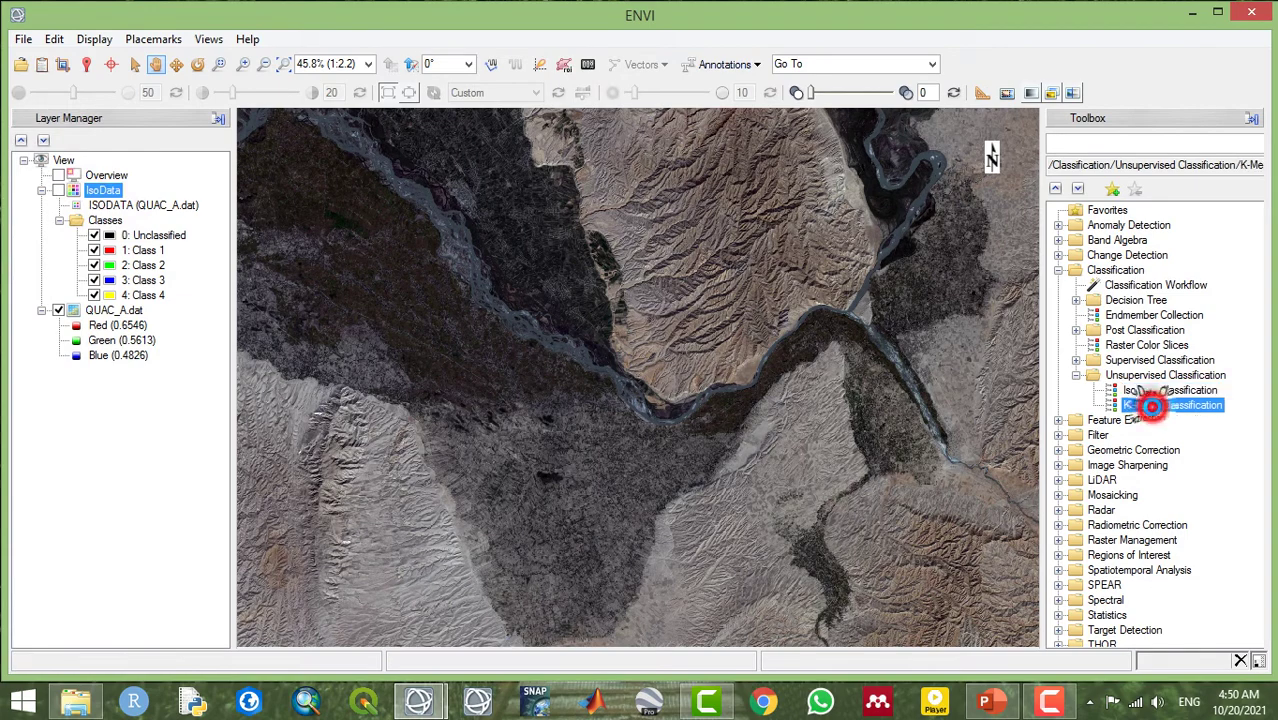
click(243, 215)
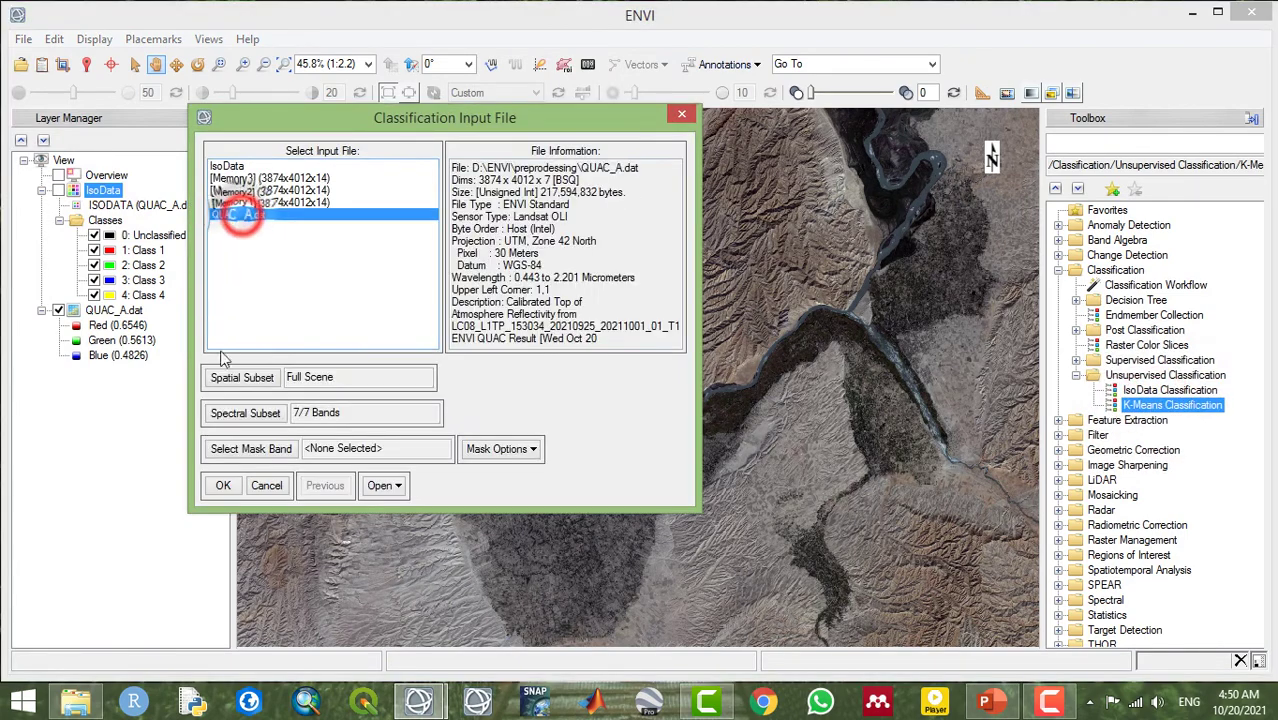
click(224, 486)
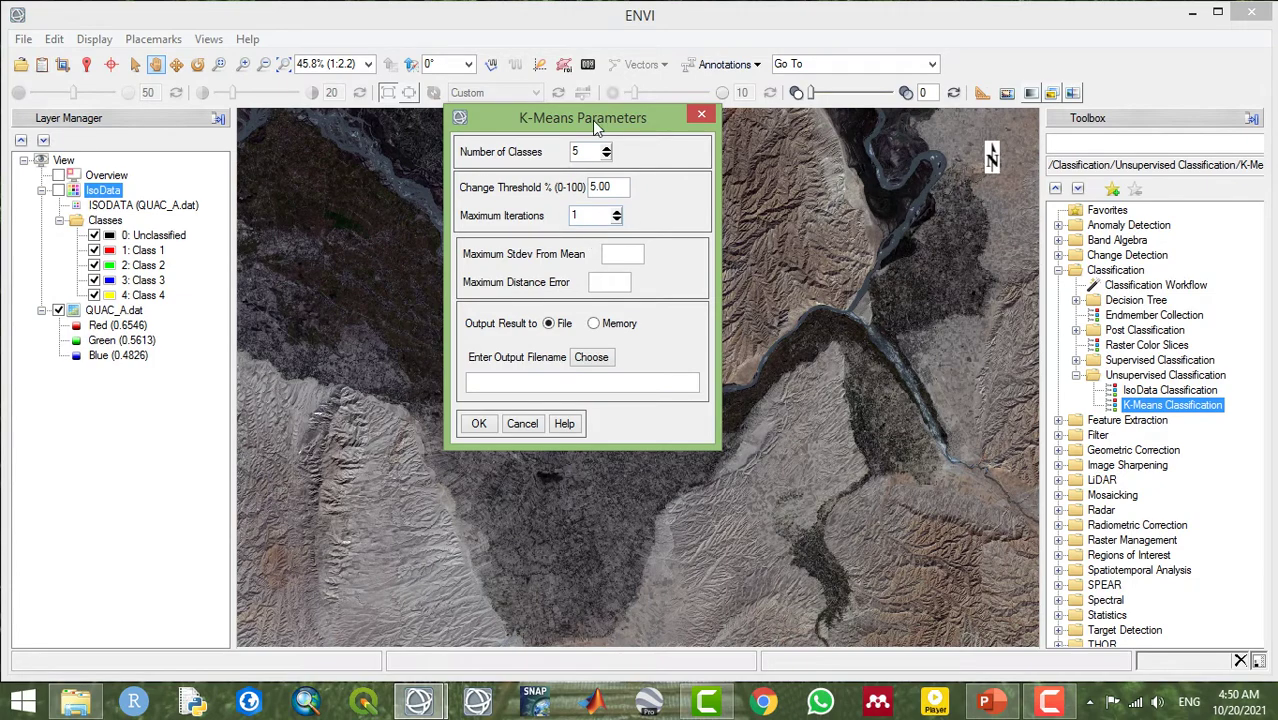
- Set the K-Means maximum iterations to 2, keeping five classes and the 5.00% change threshold
click(617, 212)
double_click(619, 186)
click(601, 187)
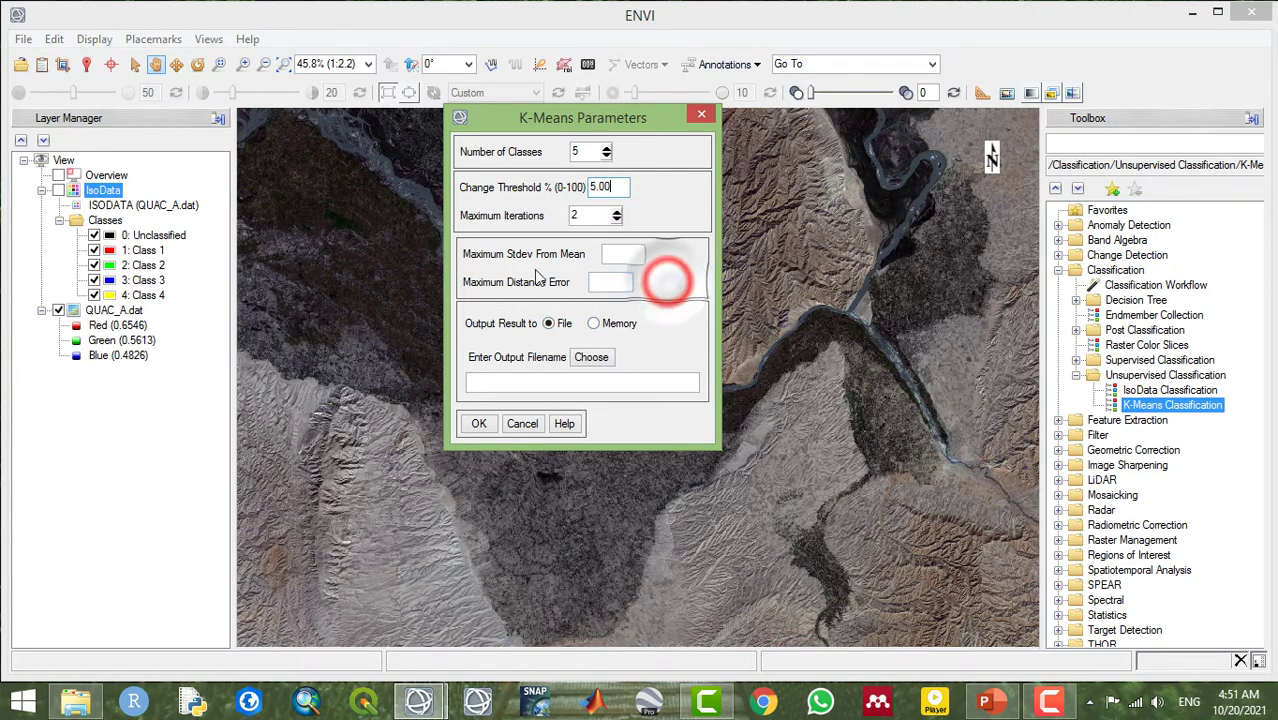
- Set the K-Means output file to Kmeans in the preprodessing folder and run the classification
click(592, 358)
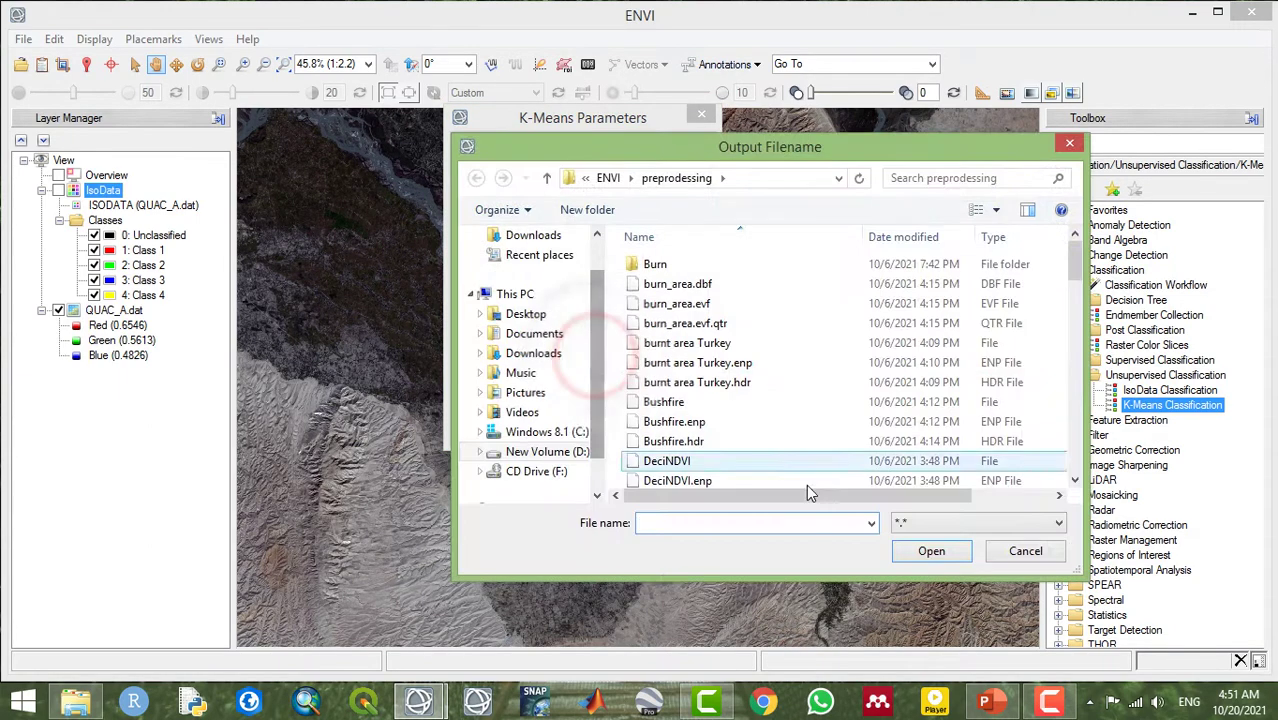
click(755, 523)
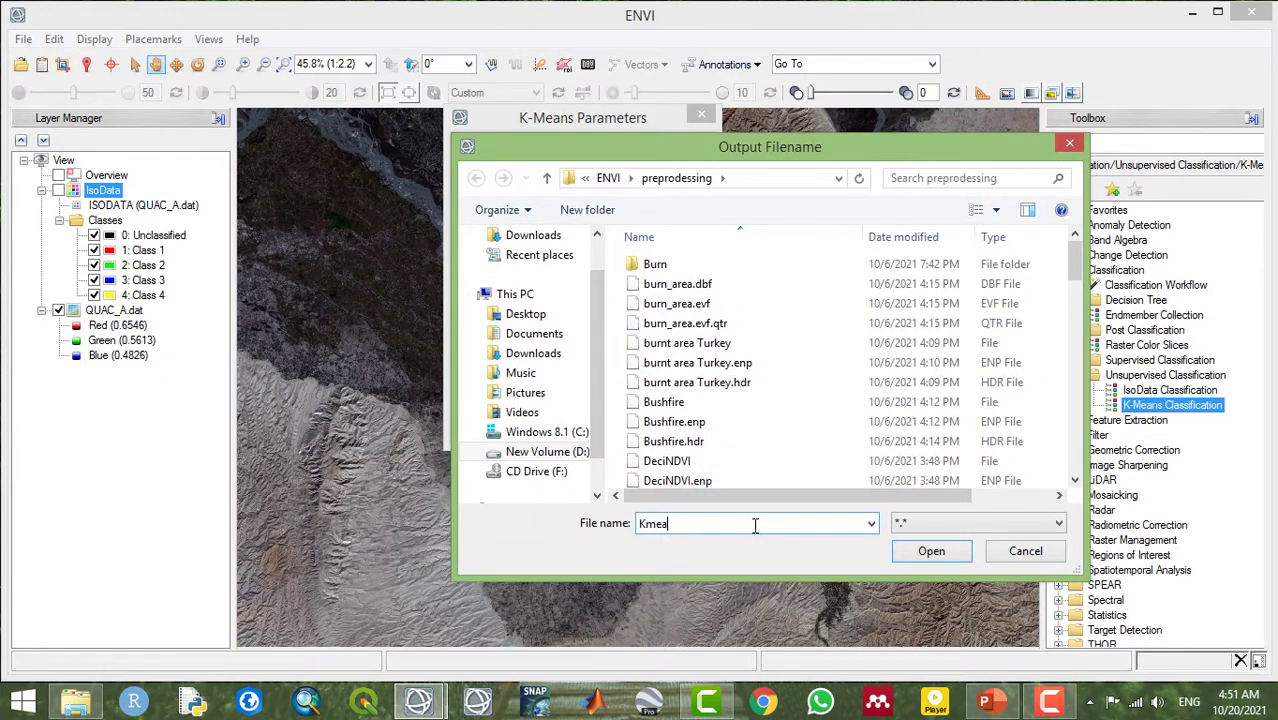
click(940, 553)
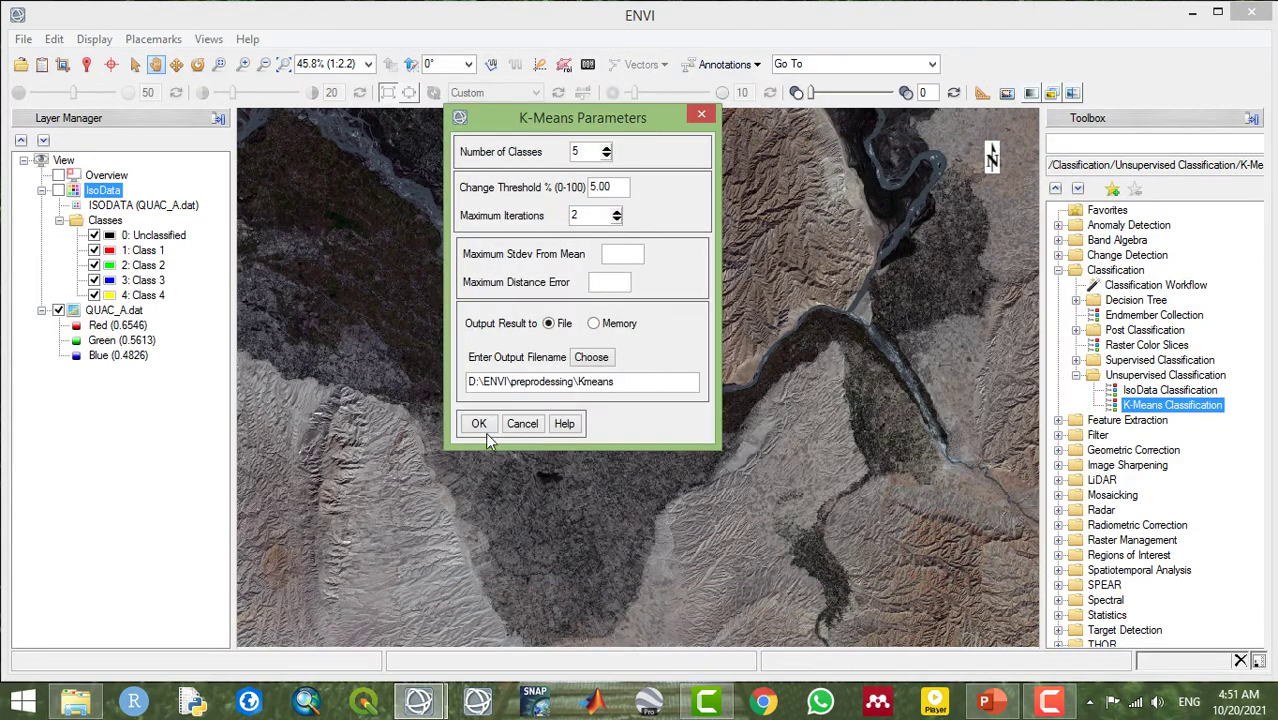
click(480, 428)
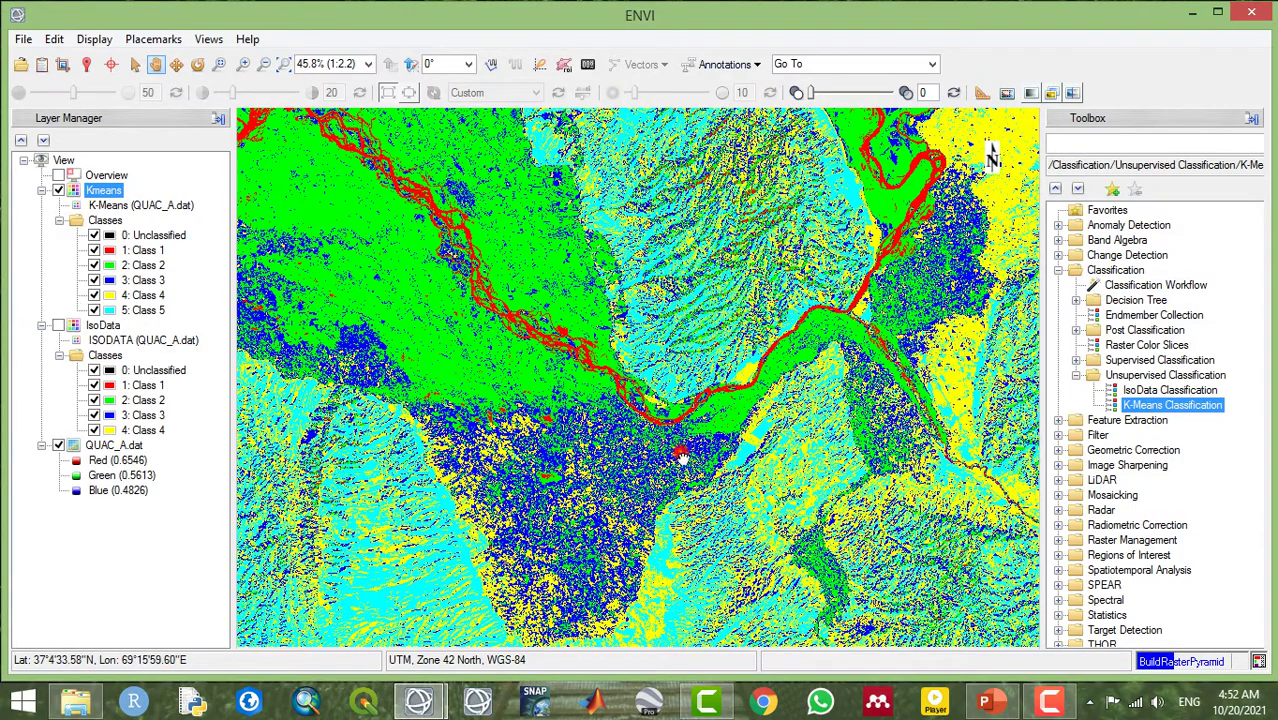
- Examine the K-Means class patterns across the whole scene and in detail along the braided river
drag(684, 443, 652, 515)
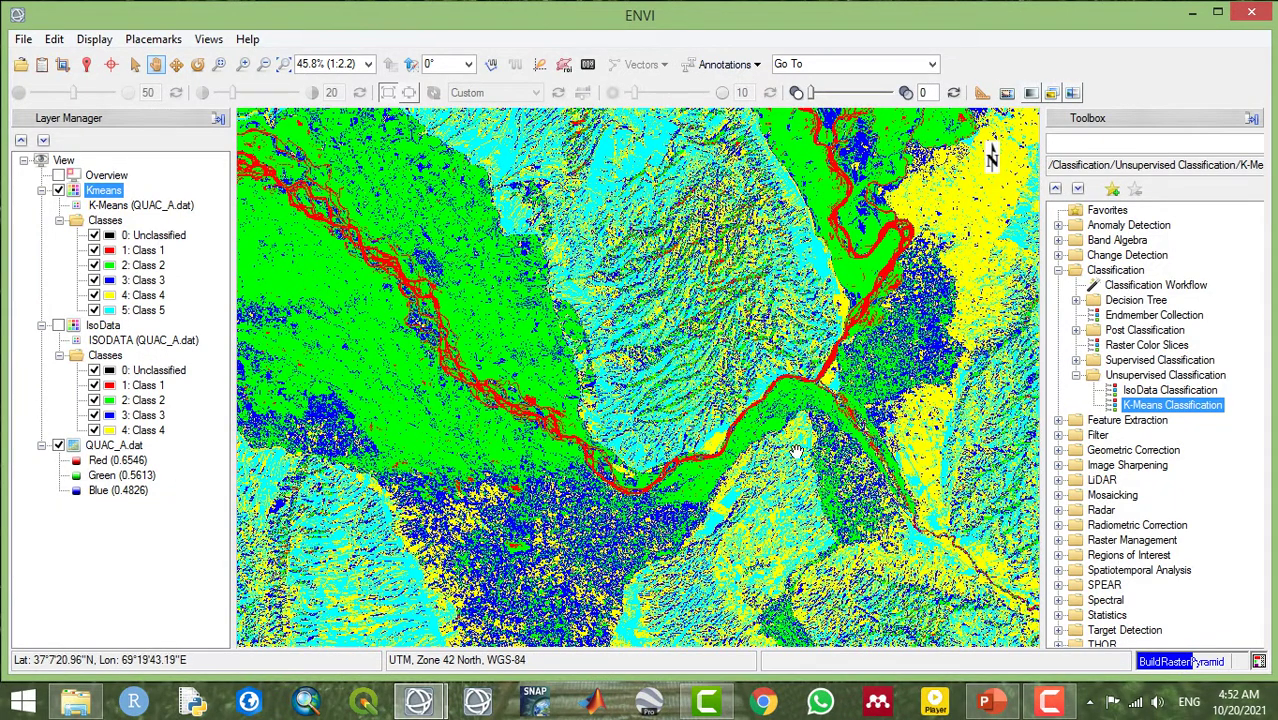
scroll(791, 453, down, 4)
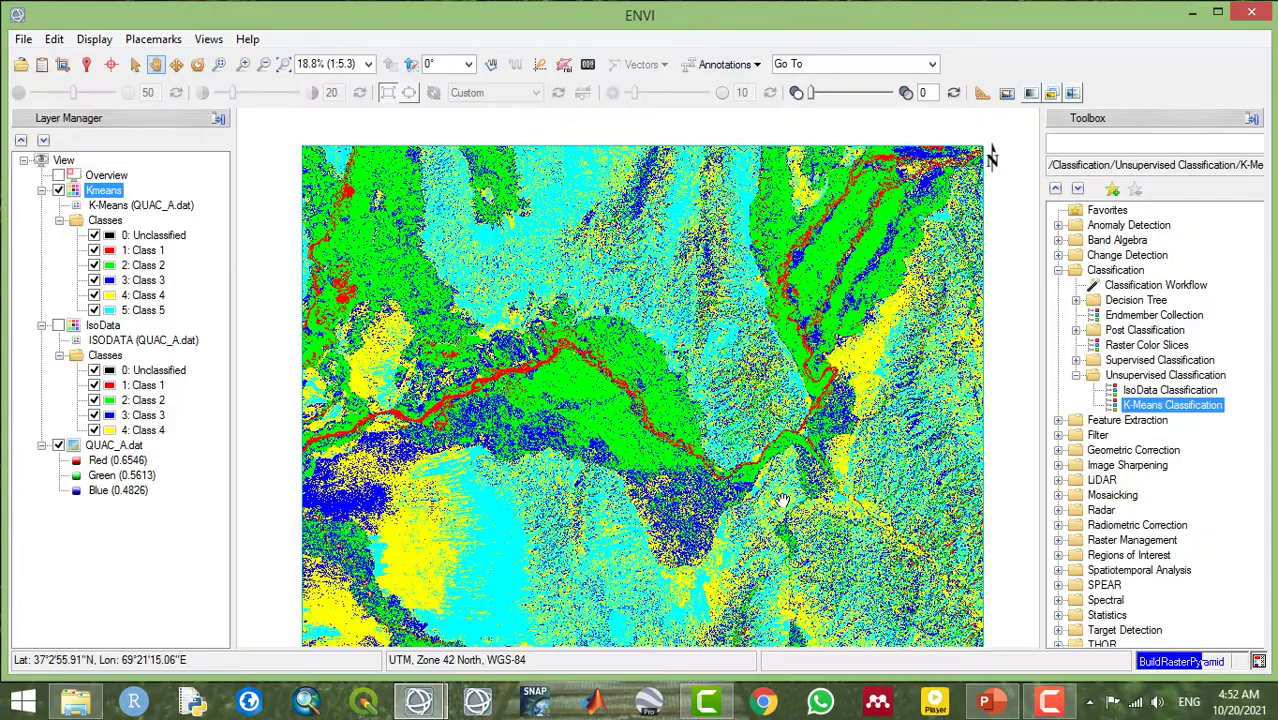
drag(686, 530, 522, 286)
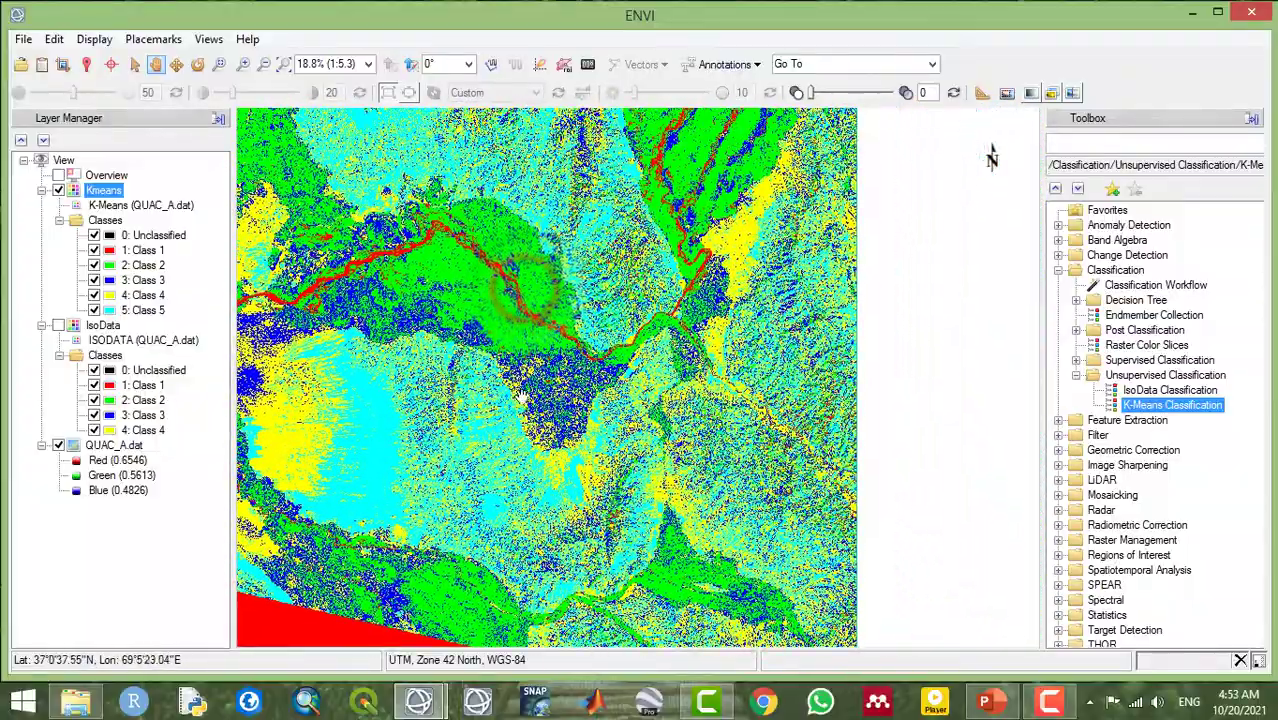
drag(505, 350, 637, 473)
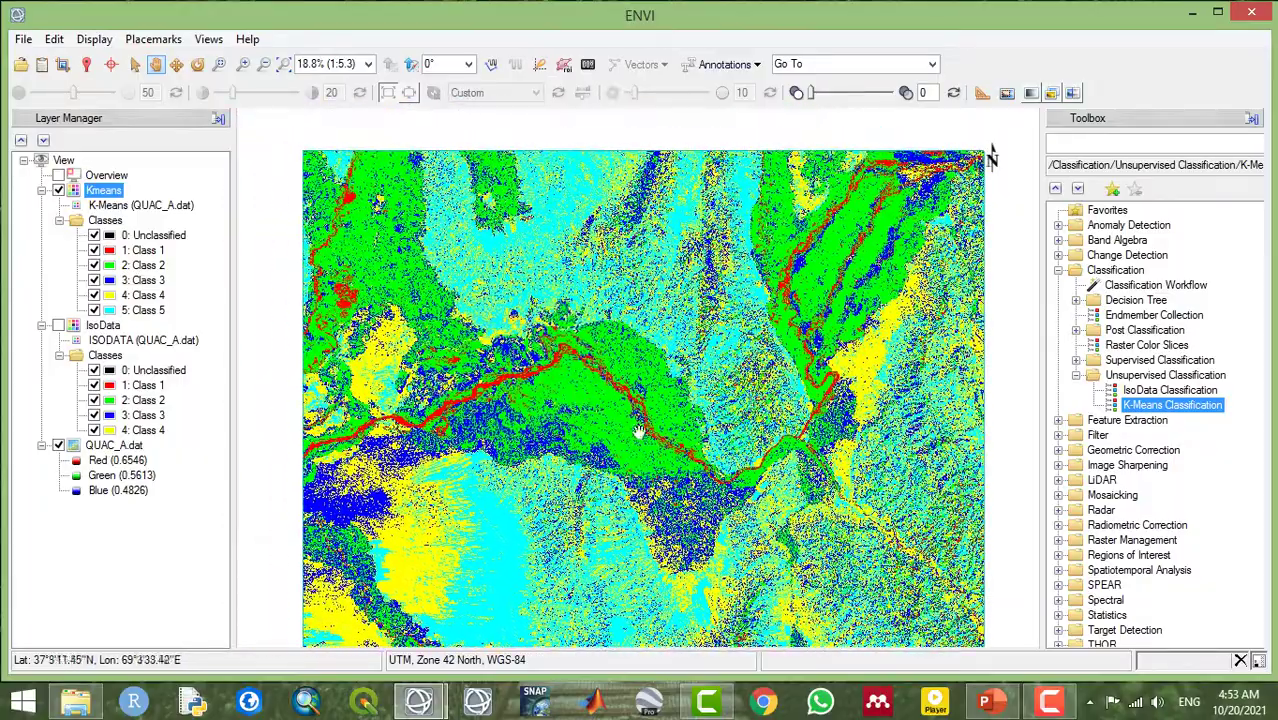
drag(807, 422, 590, 375)
scroll(590, 375, up, 3)
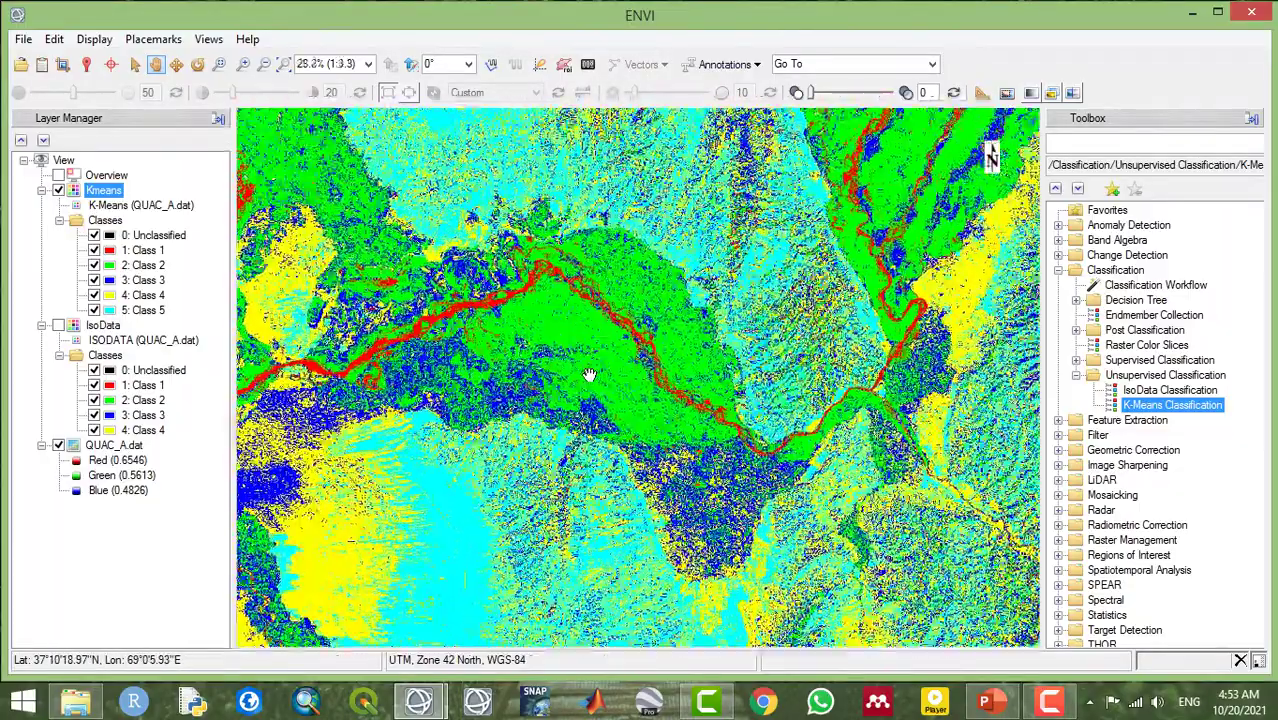
scroll(576, 311, up, 2)
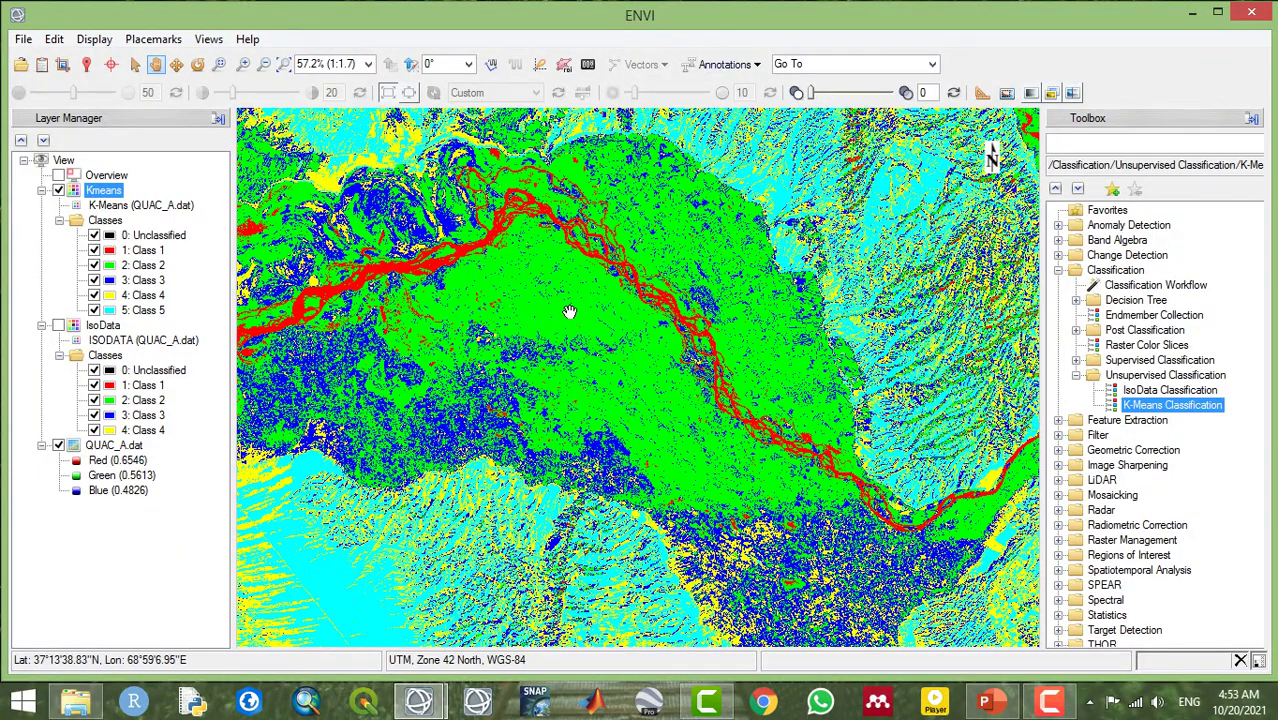
scroll(568, 312, up, 1)
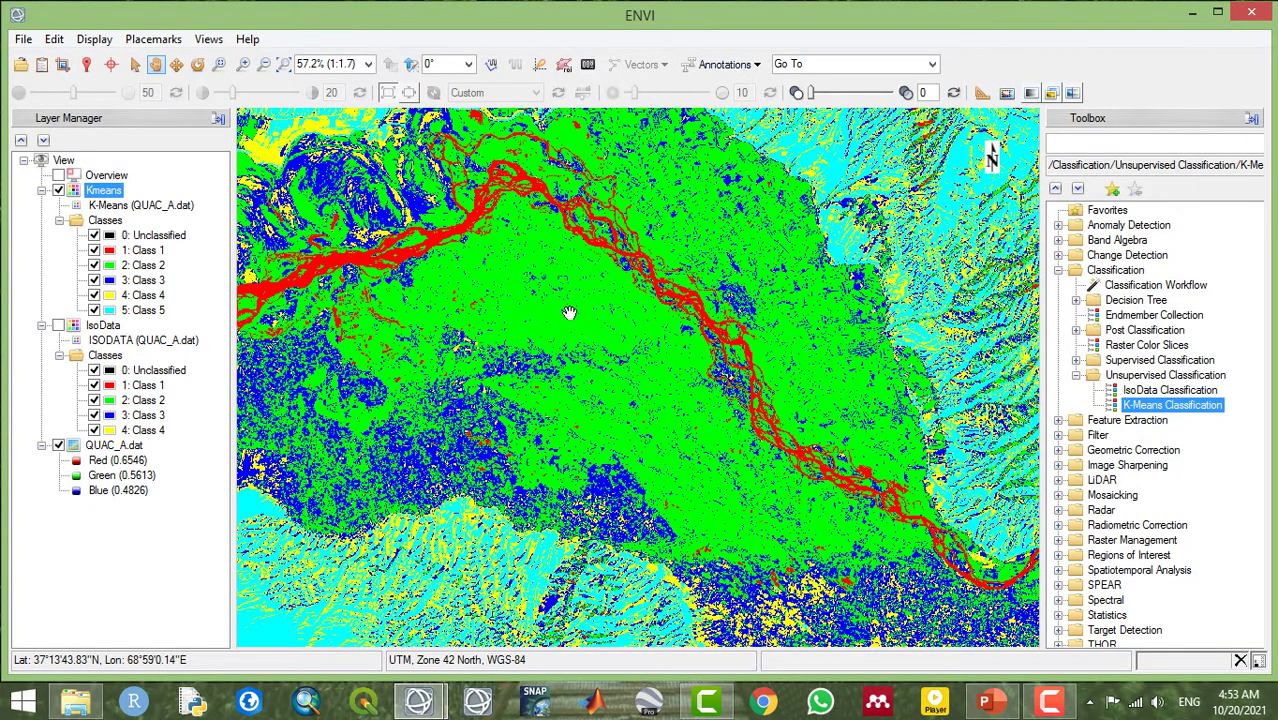
drag(568, 312, 600, 409)
scroll(600, 409, up, 4)
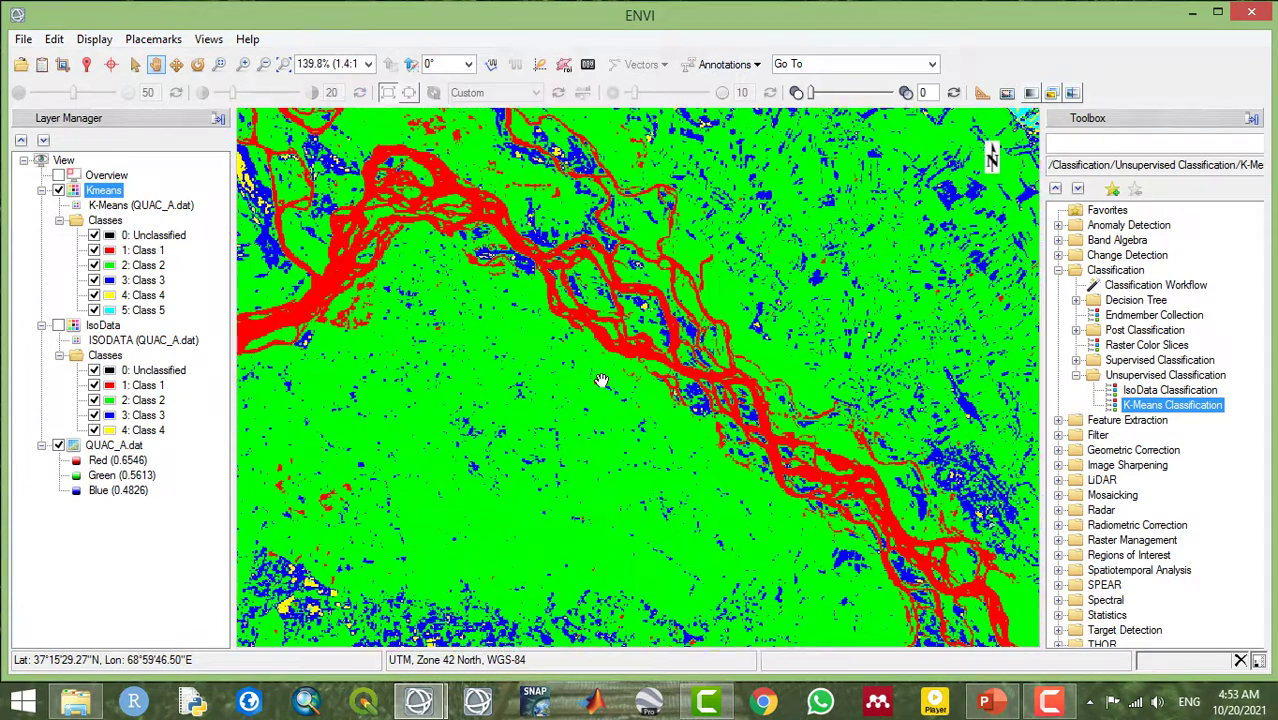